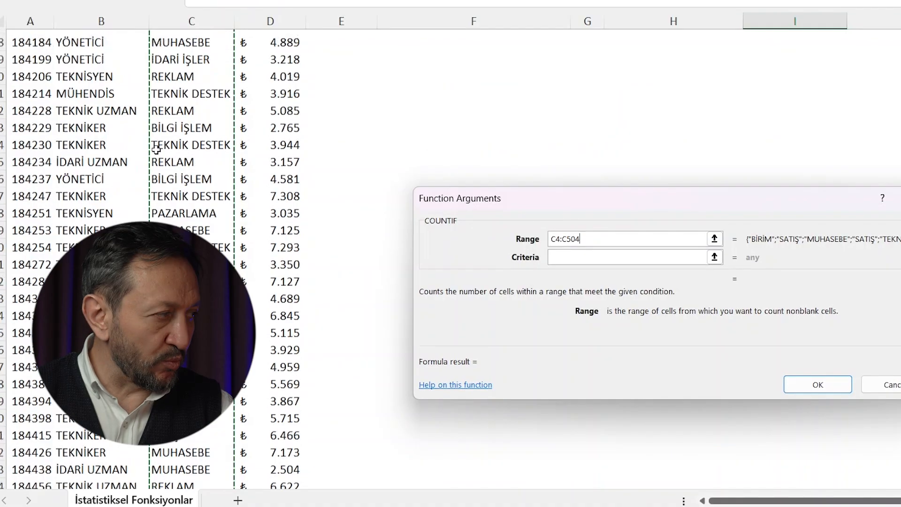
- Complete the COUNTIF arguments with the whole column C as range and SATIŞ as criterion, then accept the formula
key("ctrl+BackSpace")
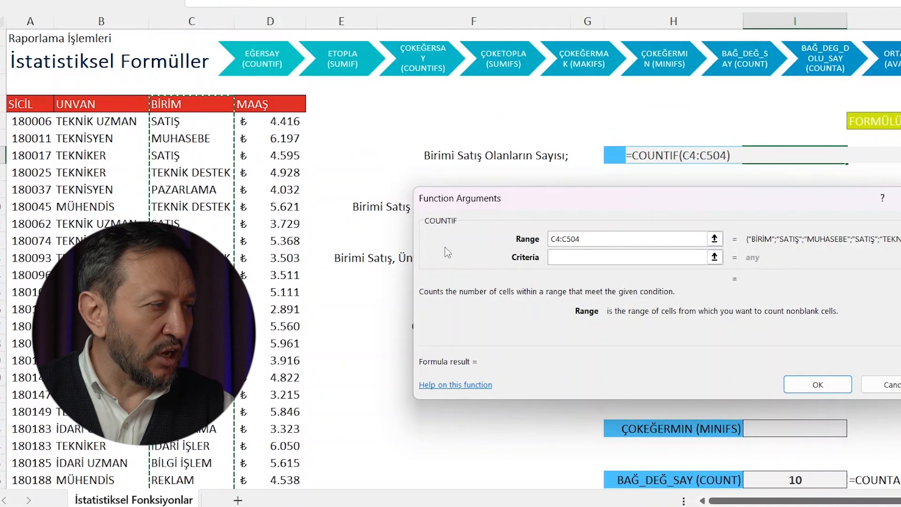
key("ctrl+Down")
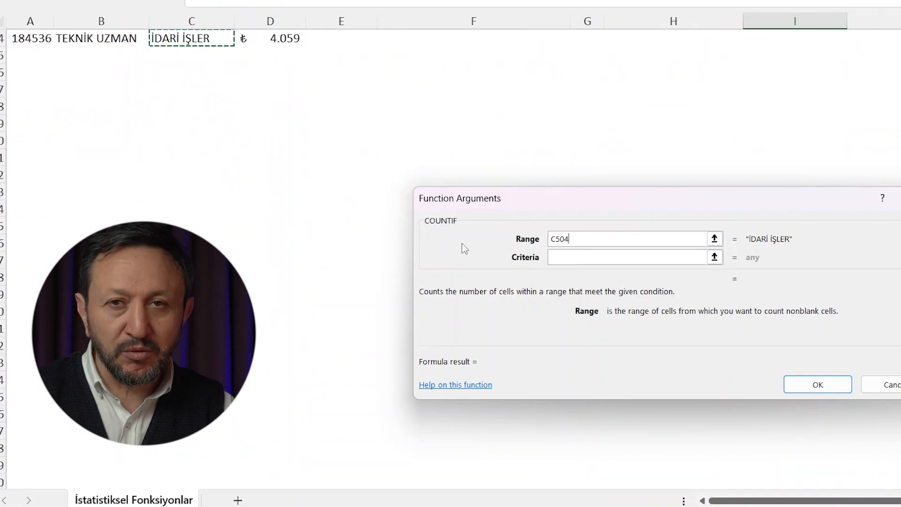
left_click(182, 15)
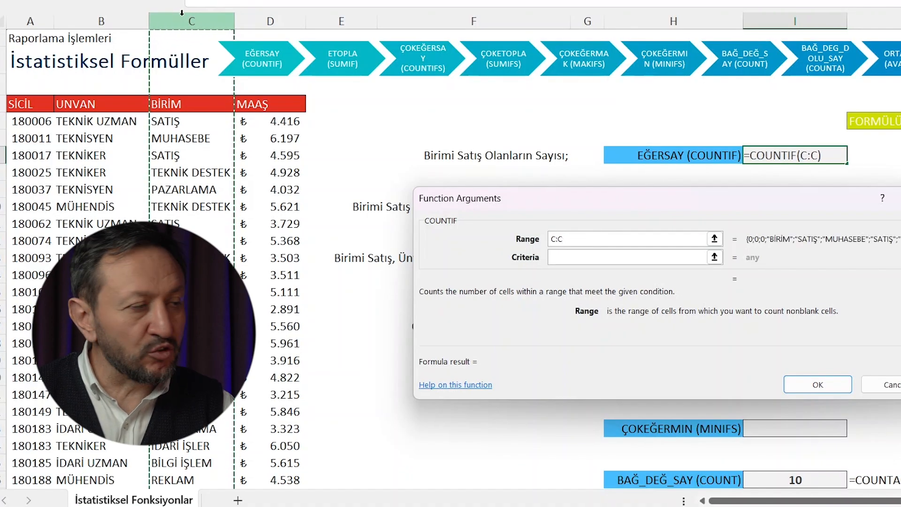
left_click(582, 258)
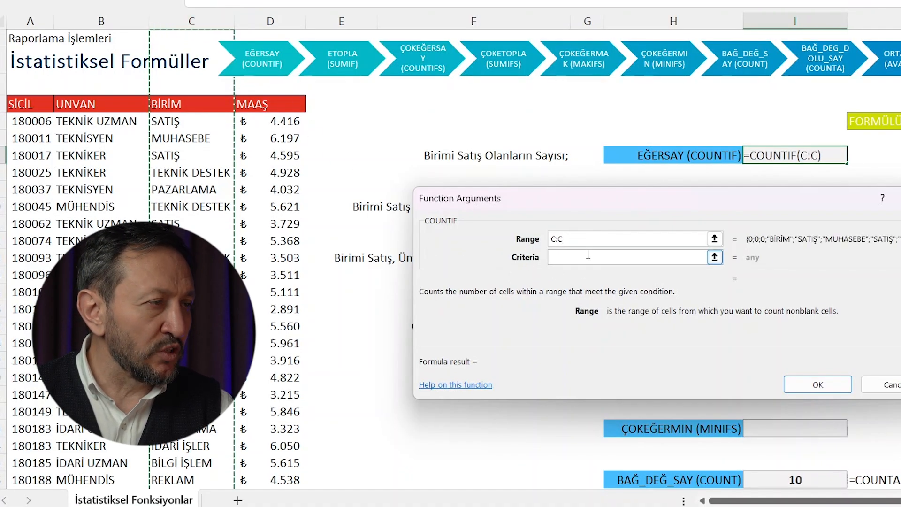
left_click(580, 259)
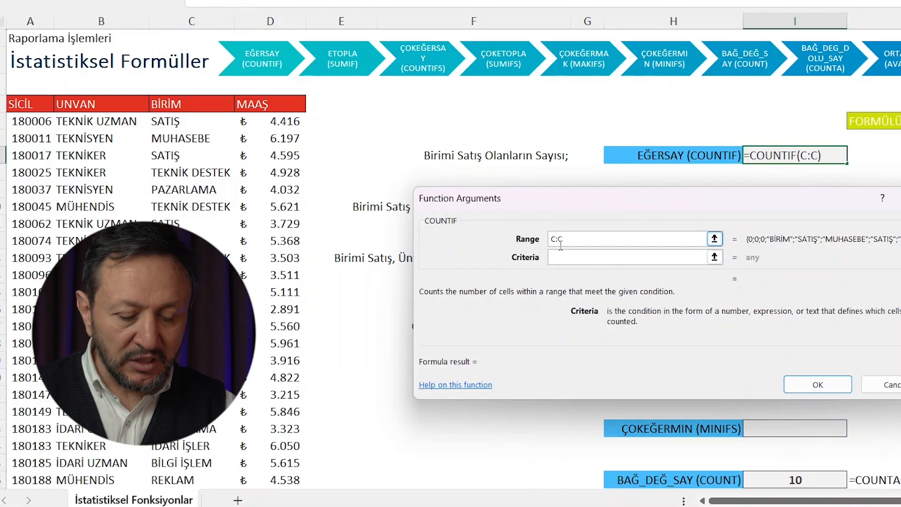
type("SATIŞ")
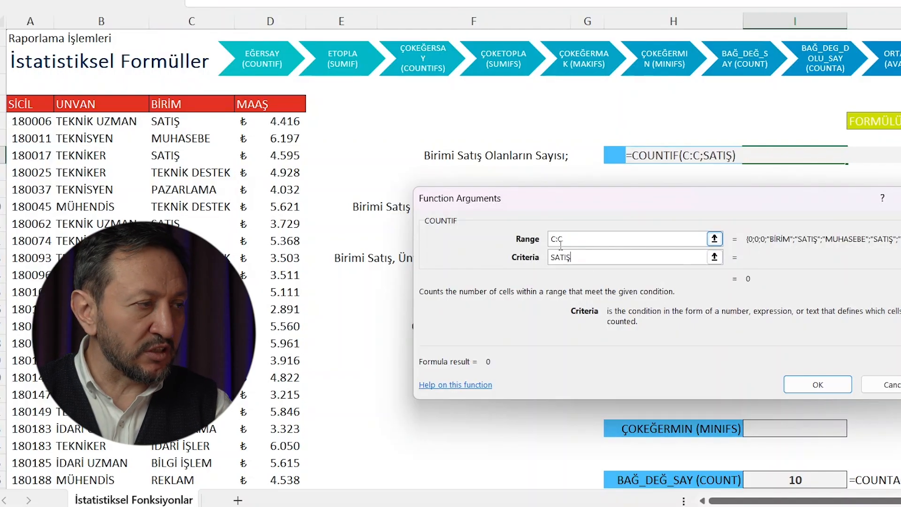
key("Return")
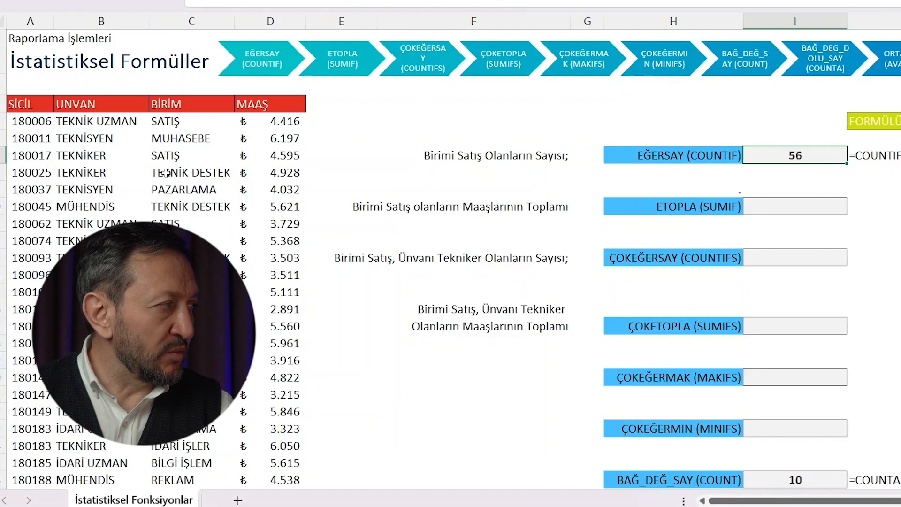
left_click_drag(162, 172, 216, 272)
left_click(201, 146)
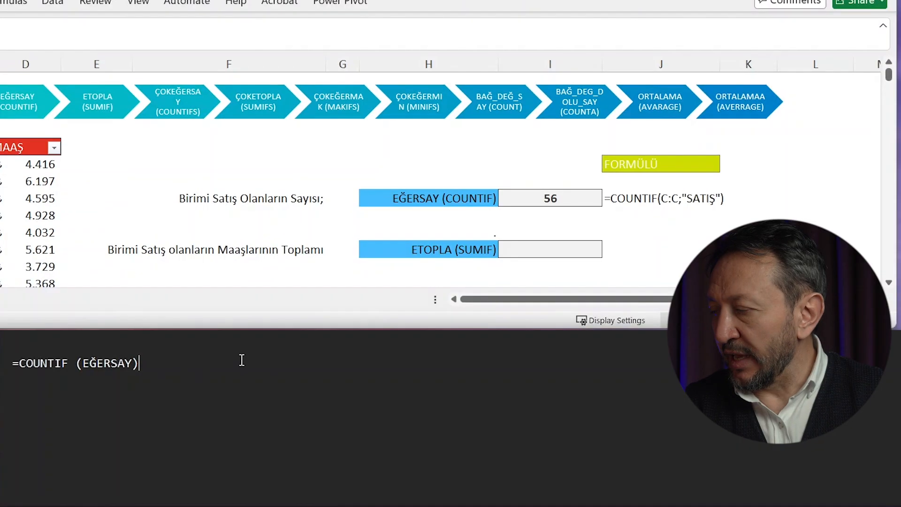
- Consult the COUNTIF arguments, add "RANGE (ARALIK)" and "CRITERIA (KRİTER)" after =COUNTIF (EĞERSAY) in Notepad, and dismiss the arguments dialog
double_click(549, 198)
key("shift+F3")
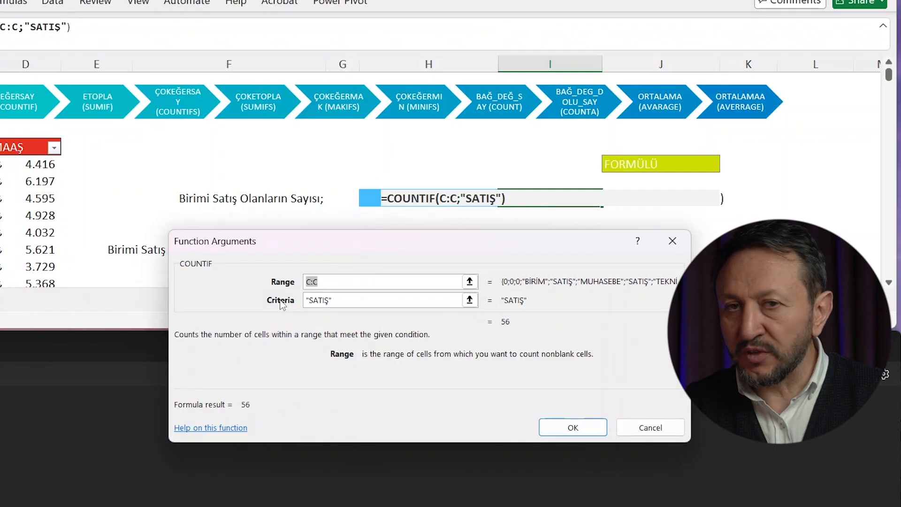
left_click(226, 366)
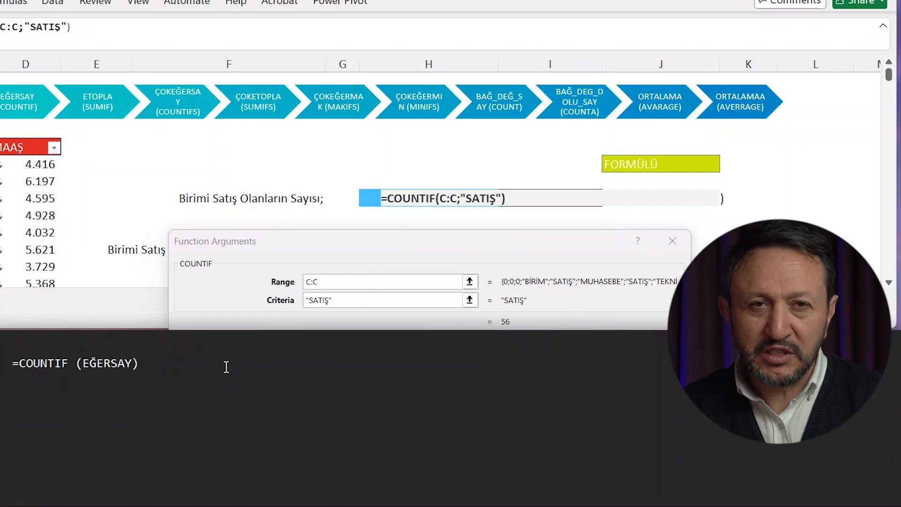
type("AY)      ")
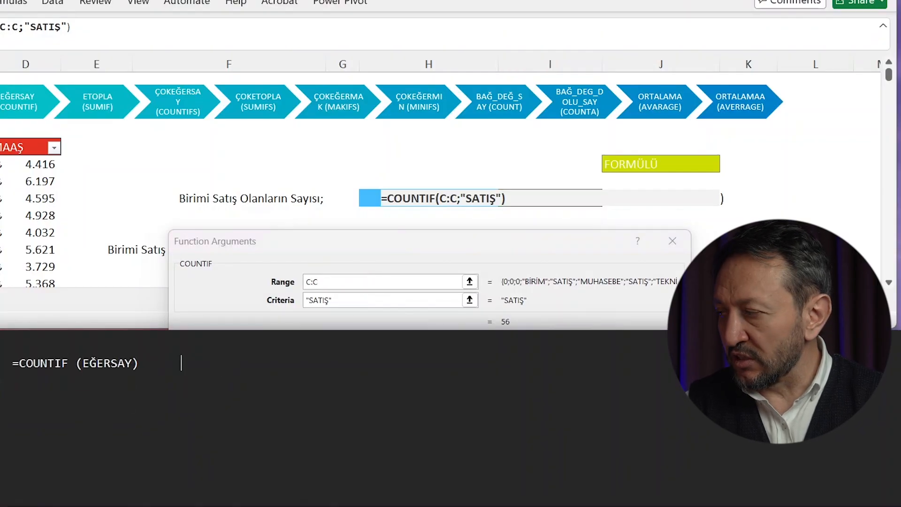
type("RANGE (ARALIK)")
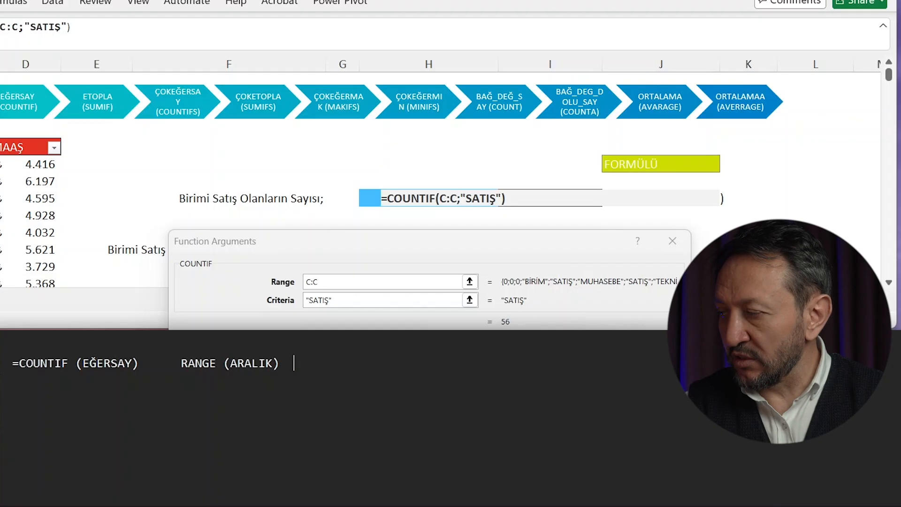
type("          CRITERIA (KRİTER)")
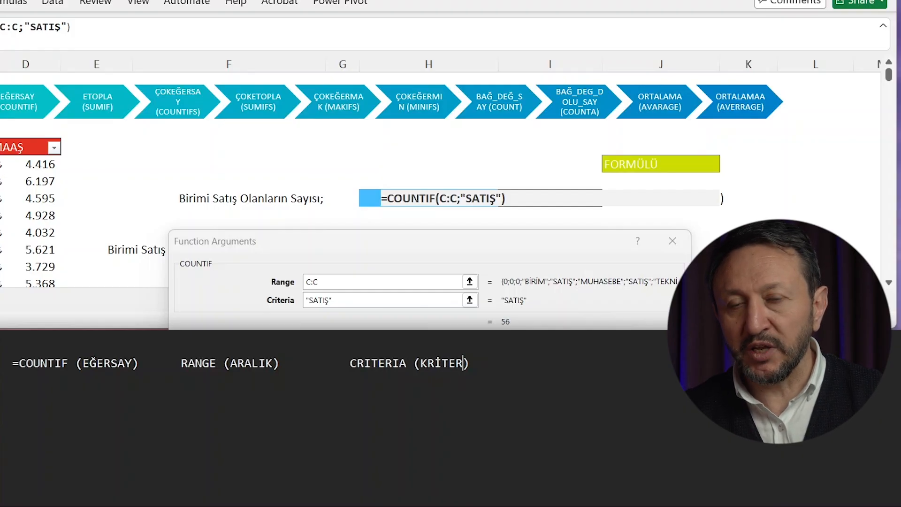
left_click(673, 241)
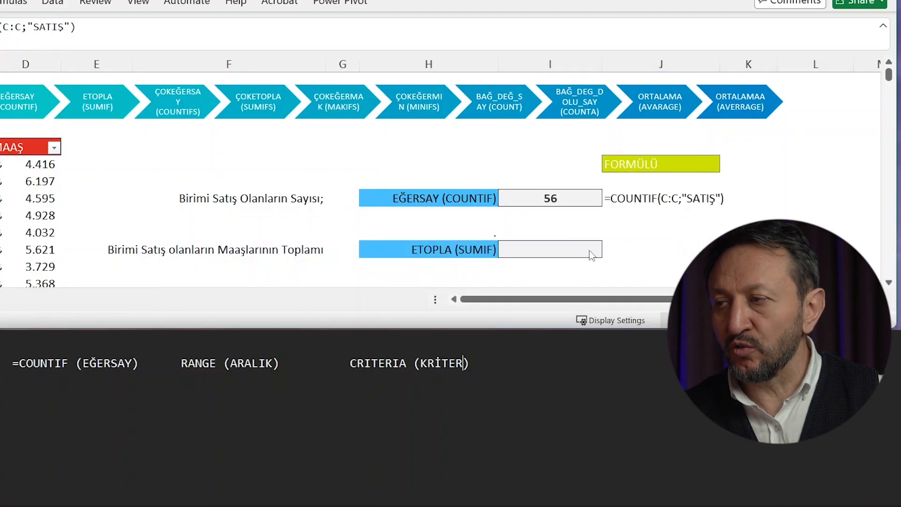
left_click(548, 249)
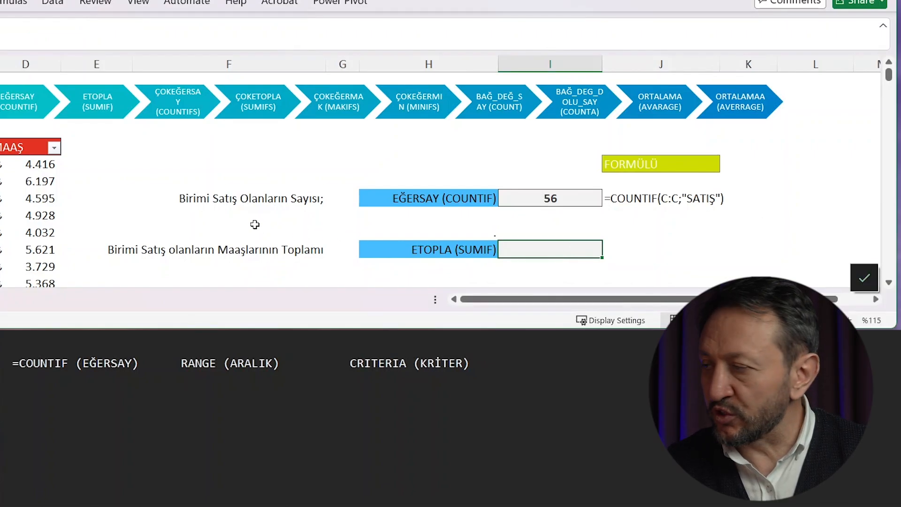
left_click(228, 247)
left_click(293, 251)
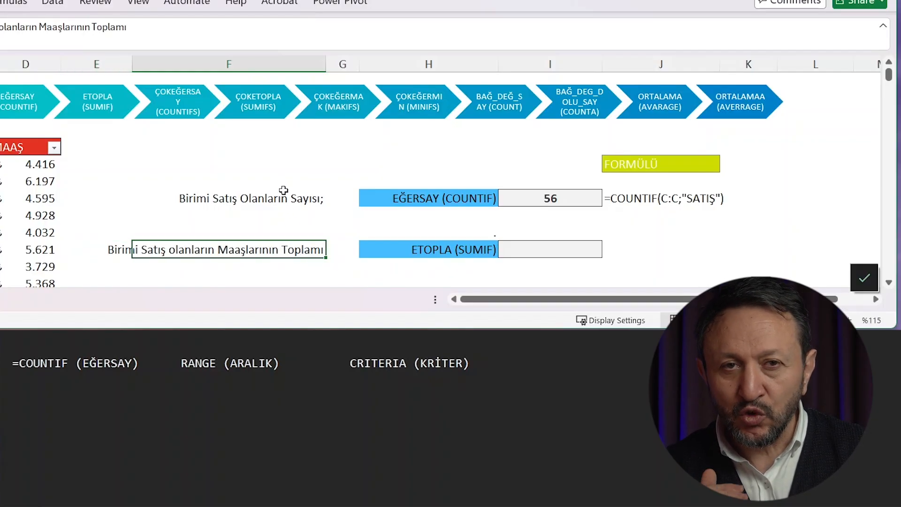
left_click(228, 200)
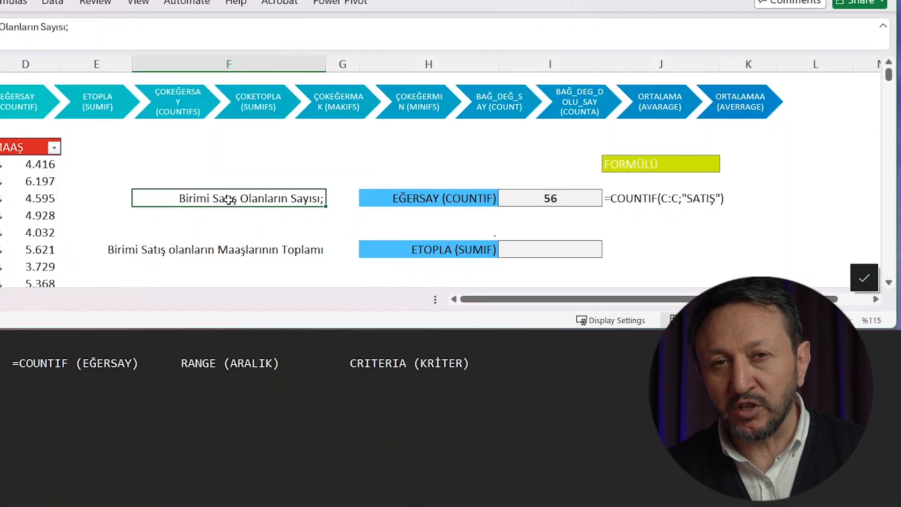
left_click(194, 252)
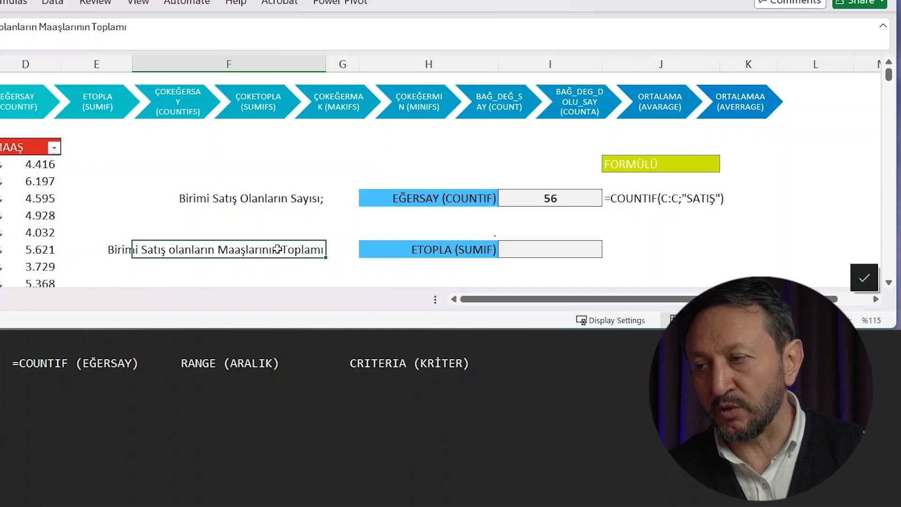
- Start a SUMIF formula in the cell beside ETOPLA (SUMIF), with column C as range and "Satış" as criterion
left_click(532, 249)
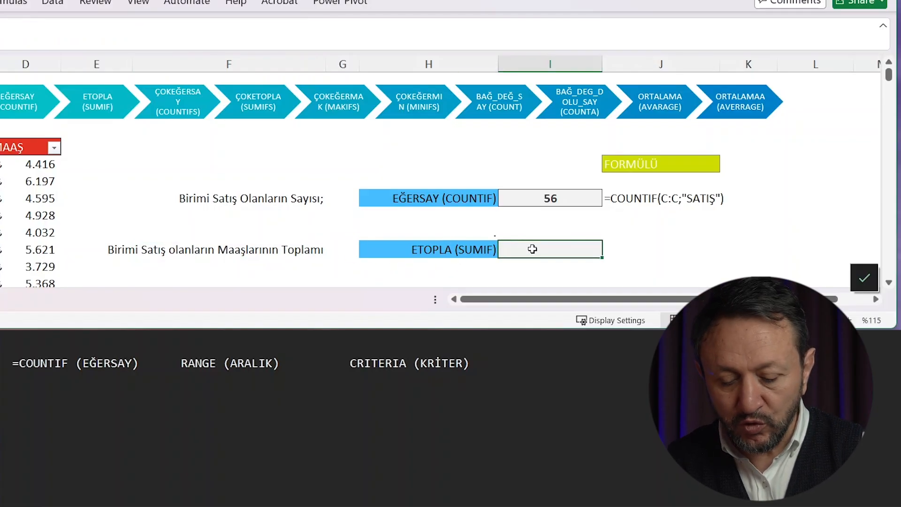
type("=SUM")
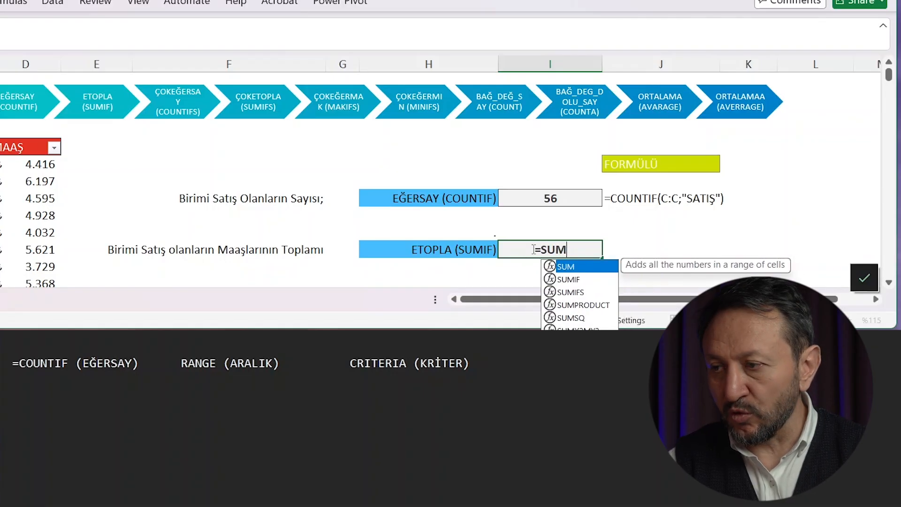
key("Down")
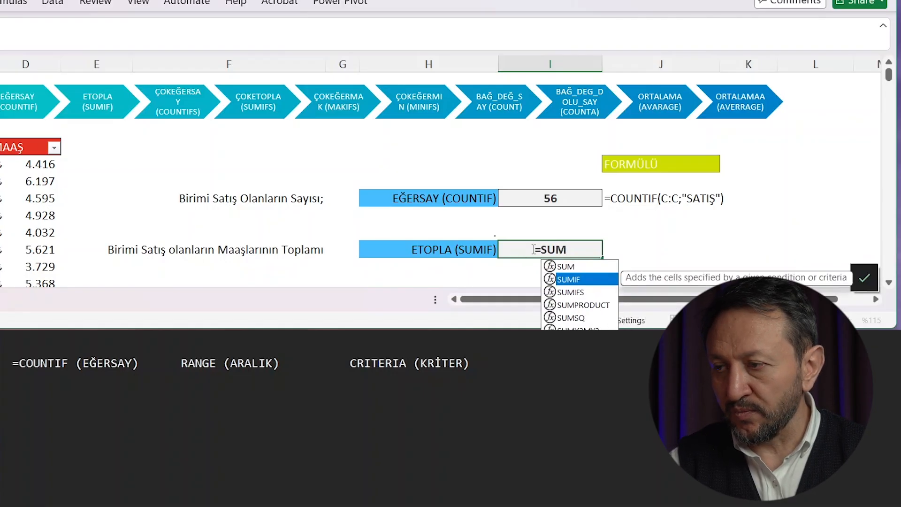
key("Tab")
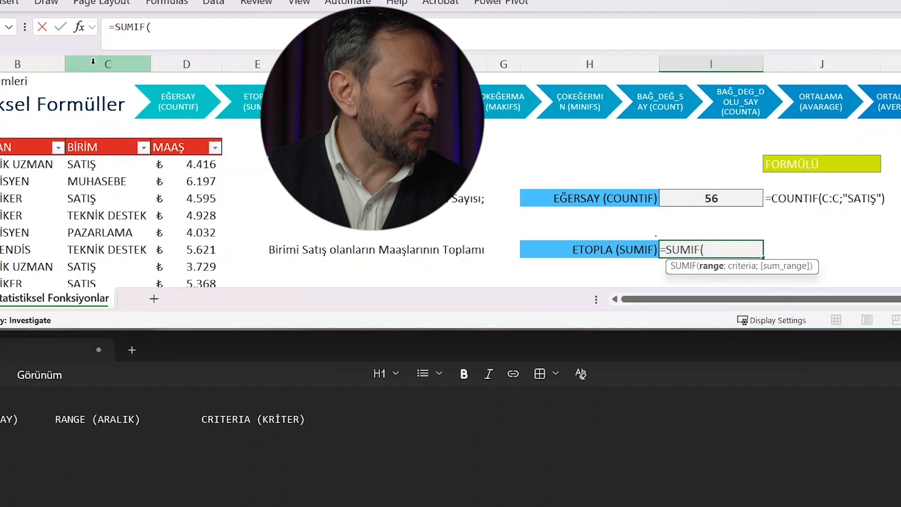
left_click(93, 62)
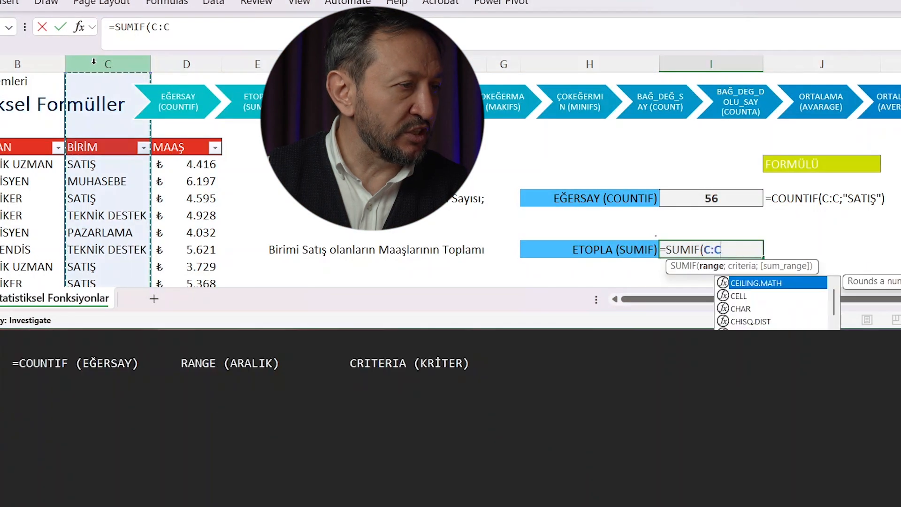
type(";")
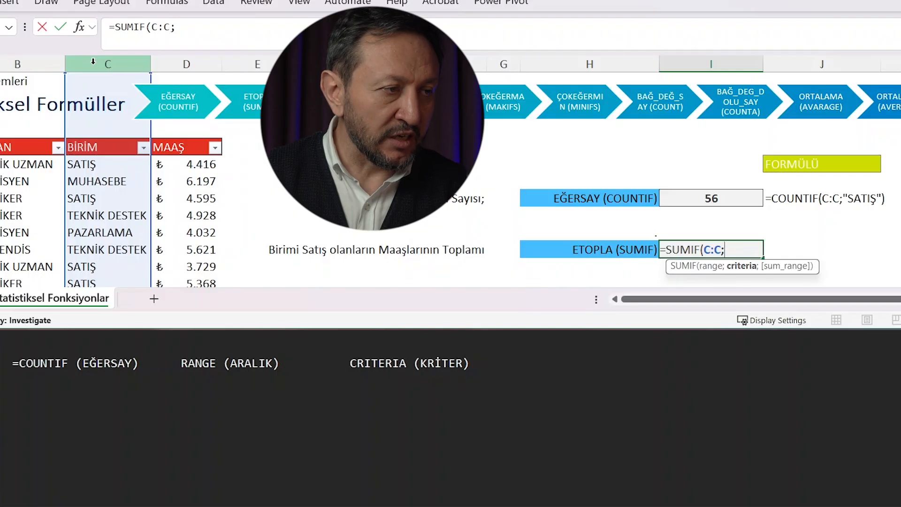
type("\"Satış\"")
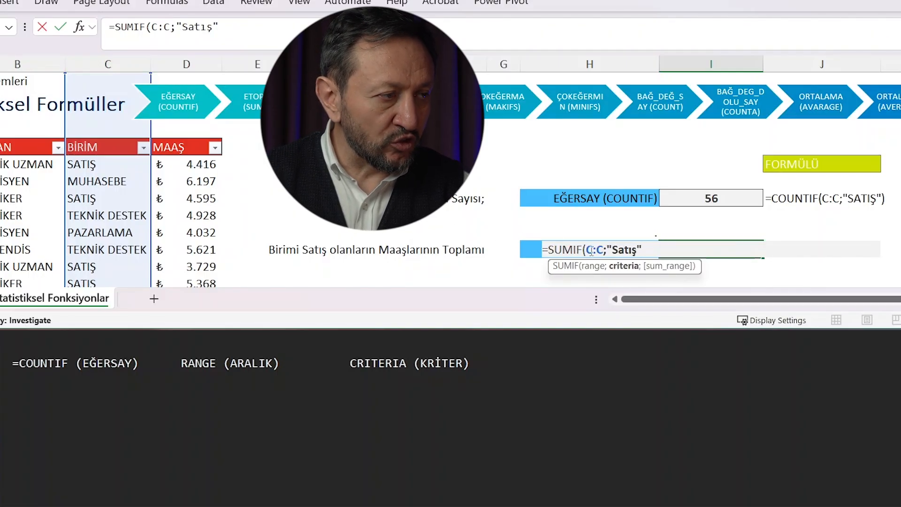
- Complete the SUMIF formula with the whole column D as sum range and enter it
left_click_drag(592, 249, 638, 249)
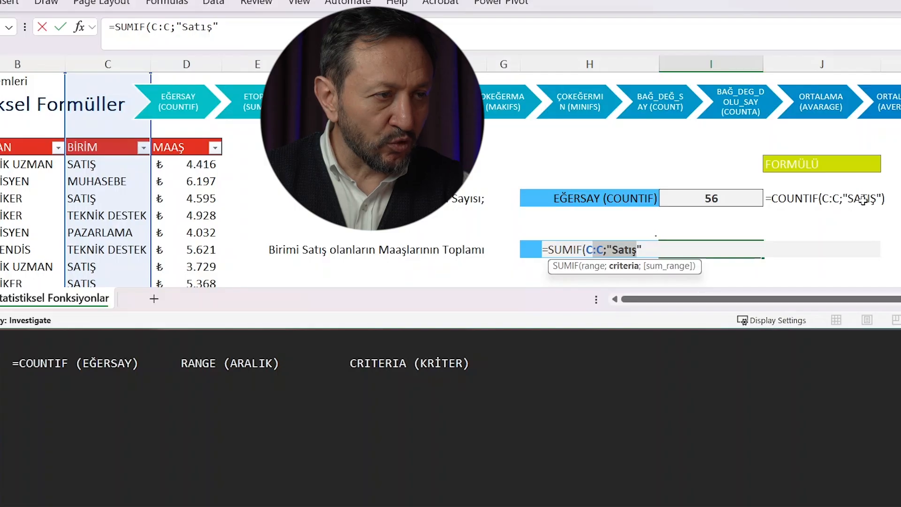
left_click(660, 247)
type(";")
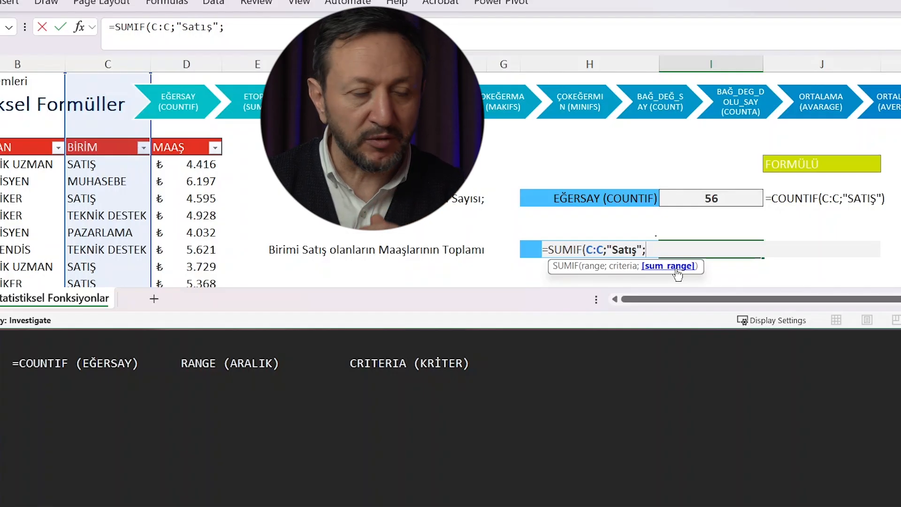
left_click(187, 62)
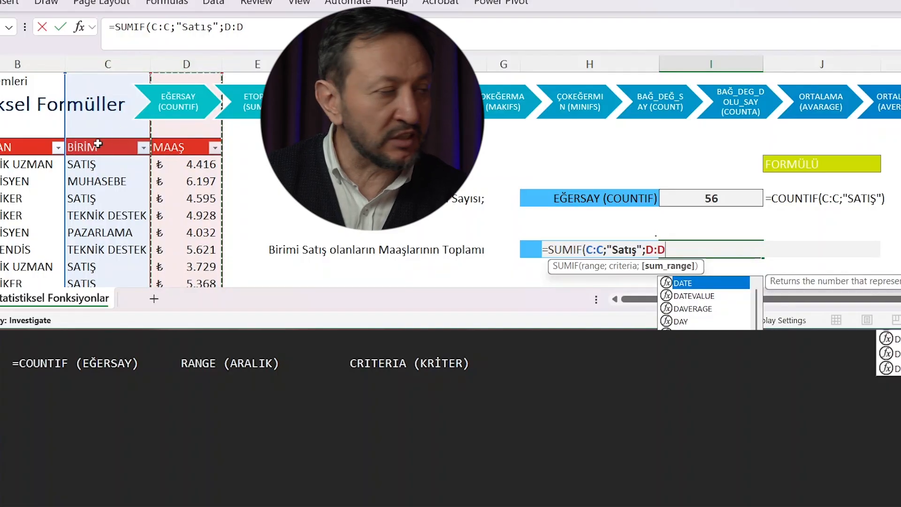
type(")")
key("Return")
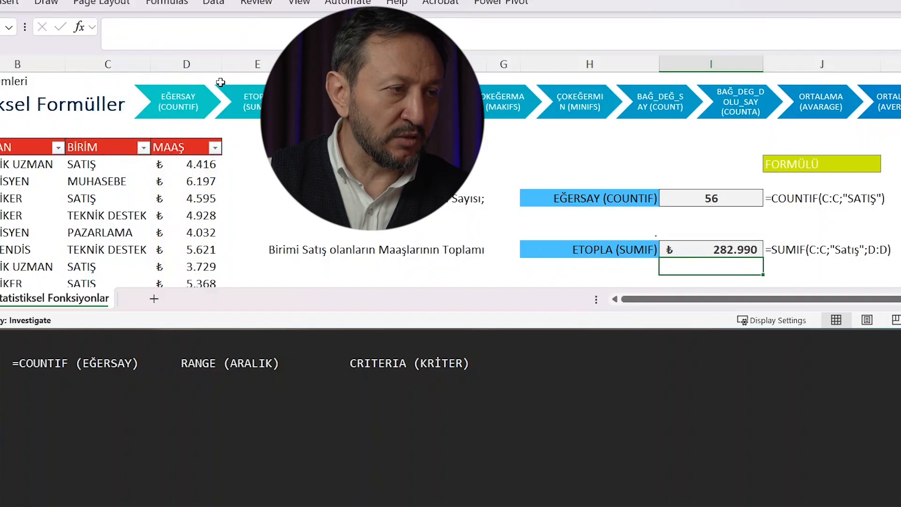
- Check the SUMIF formula beside ETOPLA (SUMIF) and add the line "=SIMIF (ETOPLA)" below the COUNTIF entry in Notepad
left_click(737, 251)
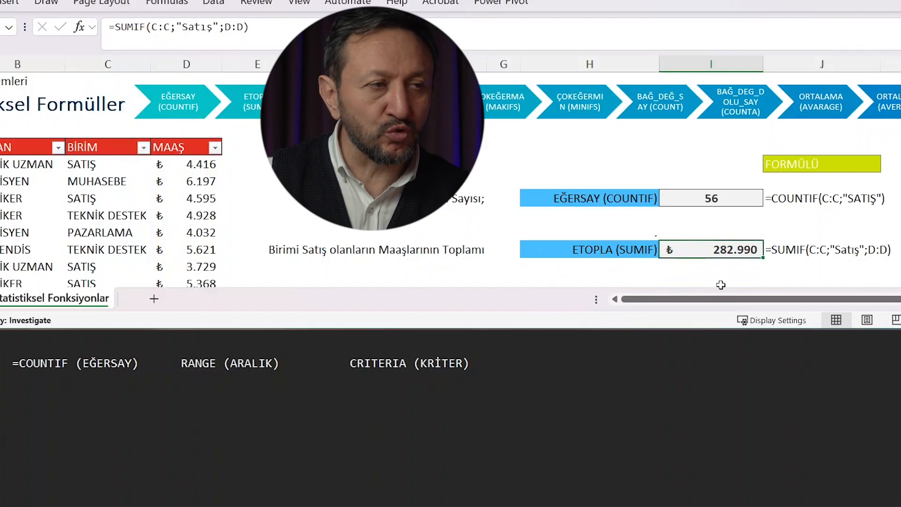
scroll(647, 141, "down", 2)
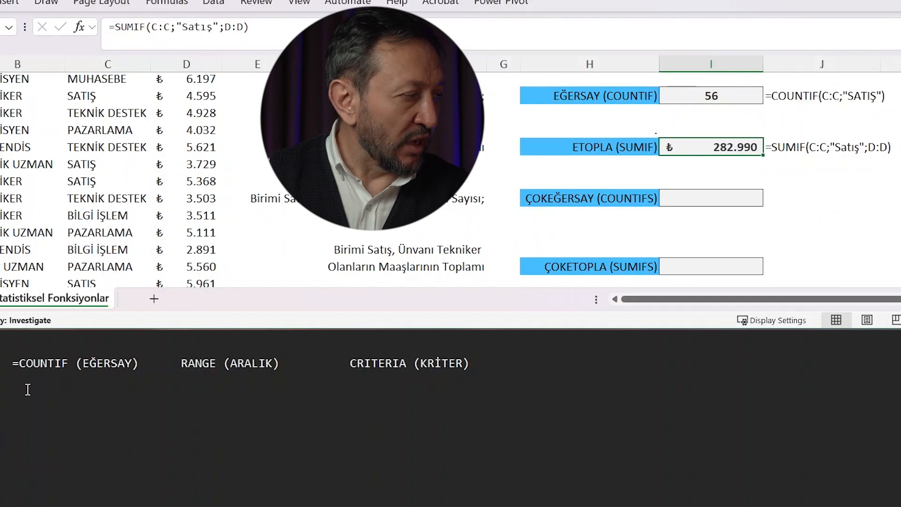
double_click(744, 148)
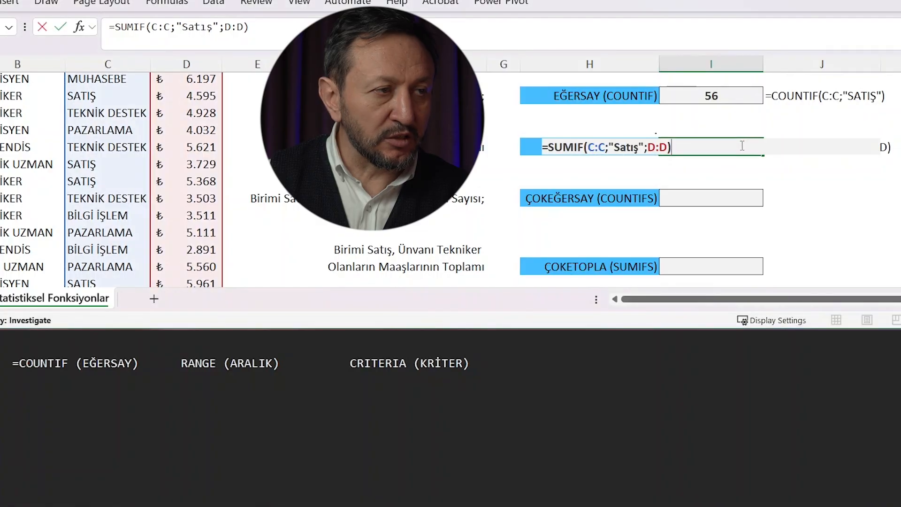
left_click(77, 400)
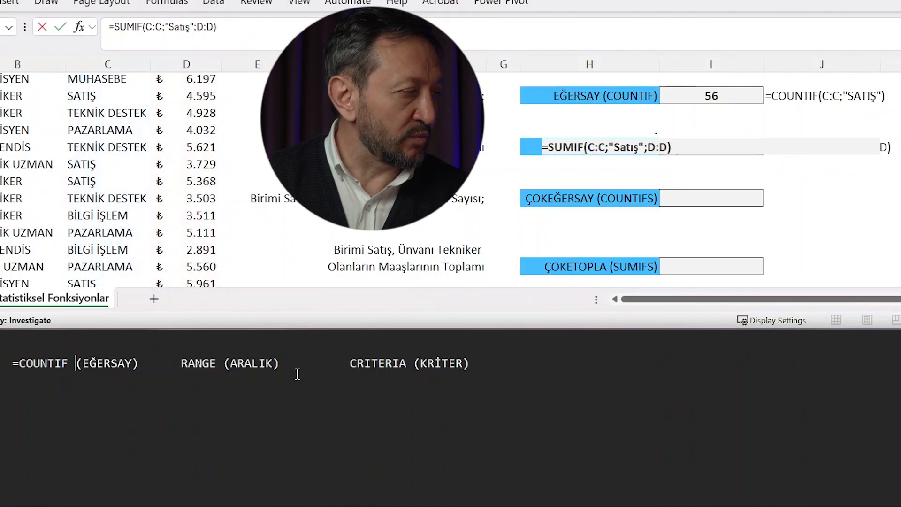
left_click(569, 361)
key("Return")
type("=")
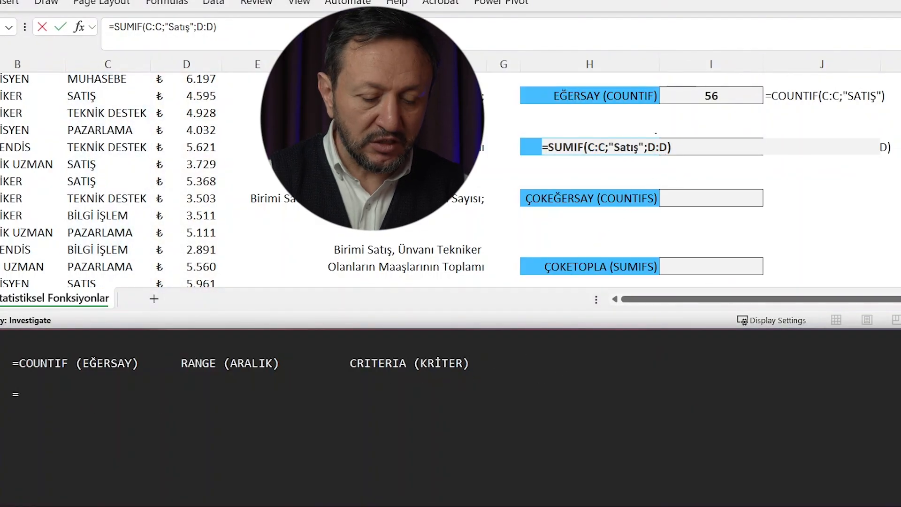
type("SIMIF (")
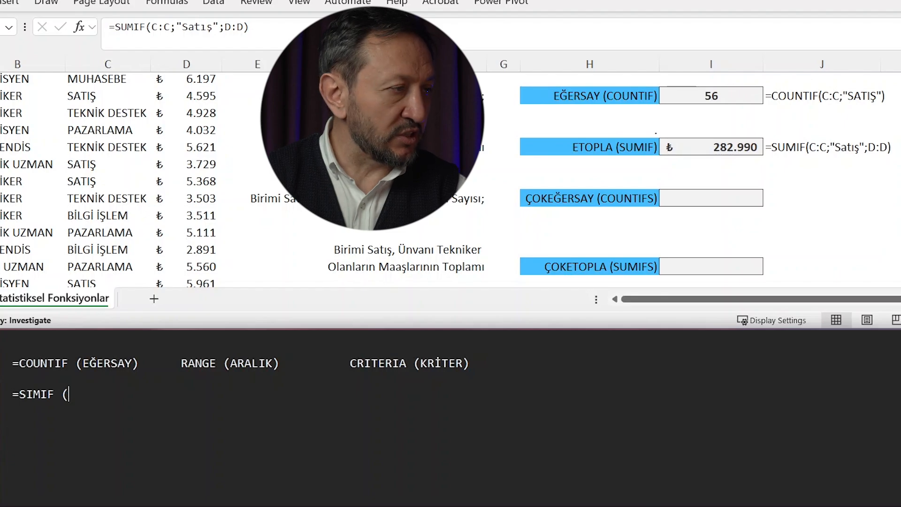
type("ETOP")
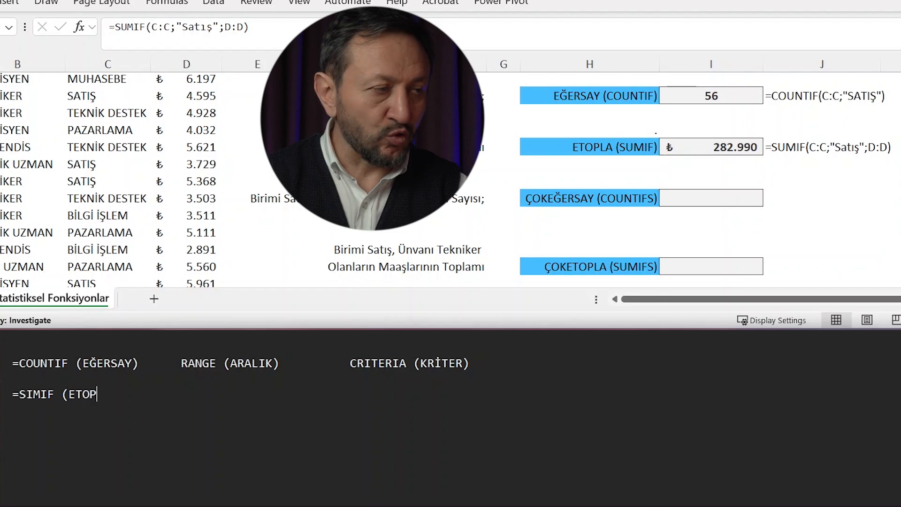
type("LA)")
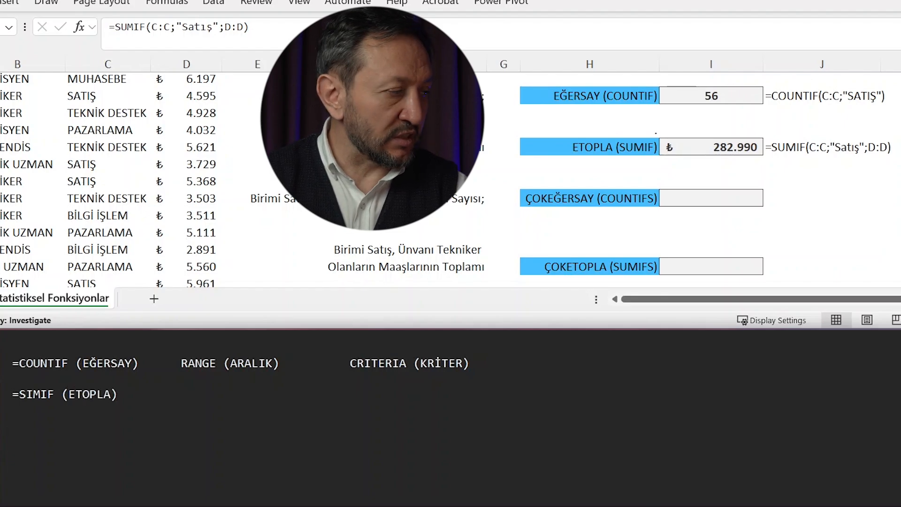
- Copy "RANGE (ARALIK)" and "CRITERIA (KRİTER)" from the COUNTIF line to the =SIMIF (ETOPLA) line, aligned in the same columns
key("Tab")
key("Tab")
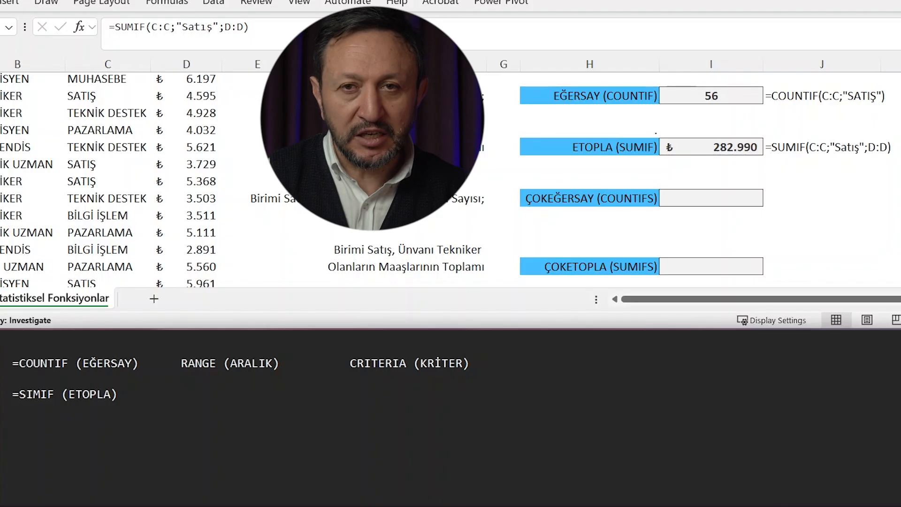
key("shift+End")
key("ctrl+c")
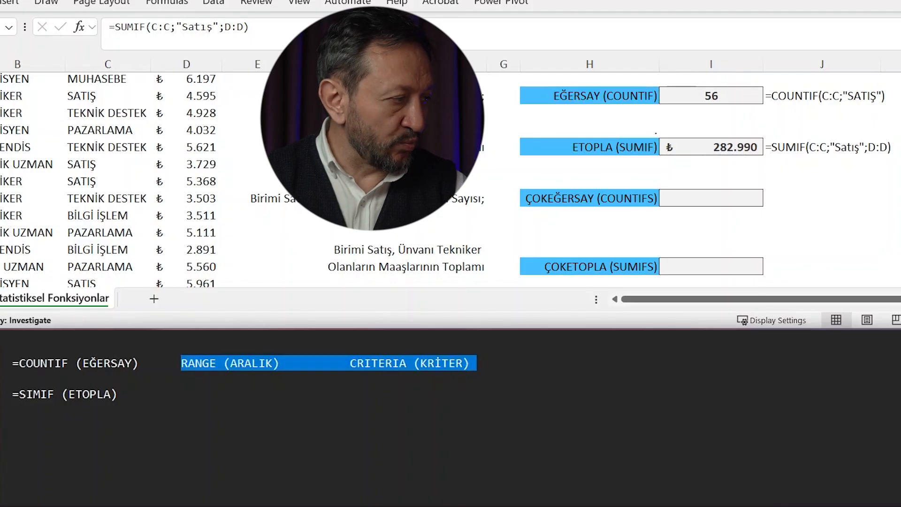
key("Down")
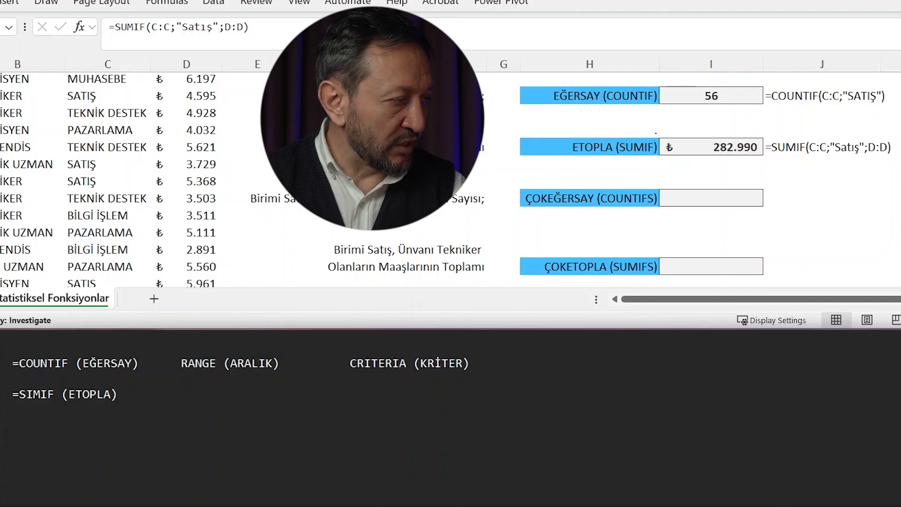
key("ctrl+v")
key("Return")
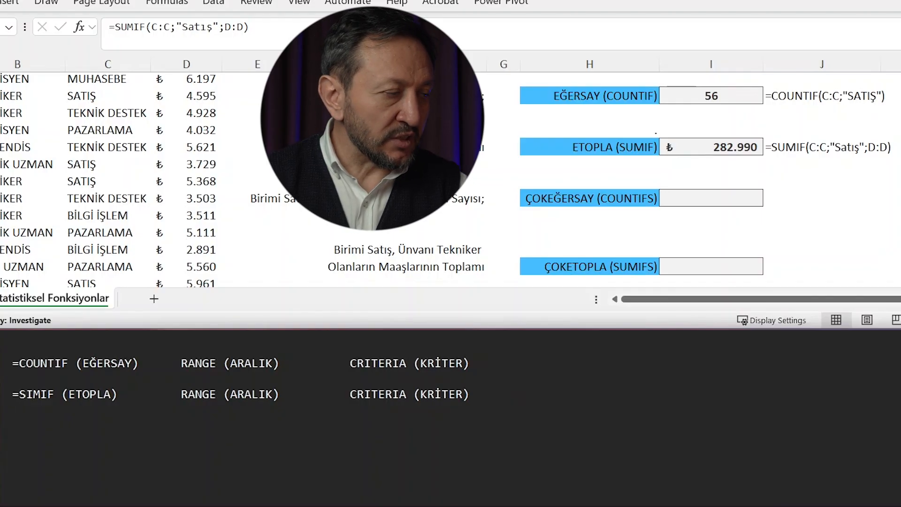
- Consult the SUMIF formula's criteria and sum_range arguments in Excel and add "SUM_RANGE(TOPLAM ARALIK)" to the =SIMIF line in Notepad
double_click(753, 150)
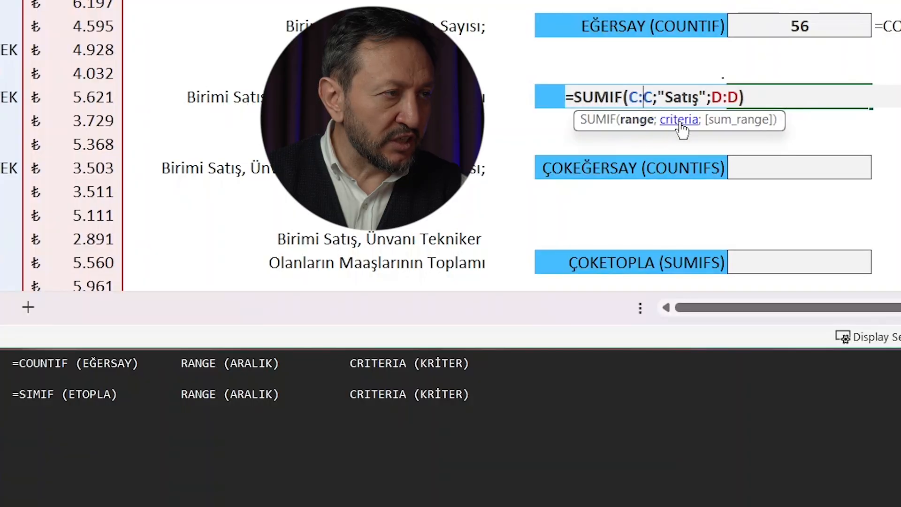
left_click(681, 120)
left_click(742, 120)
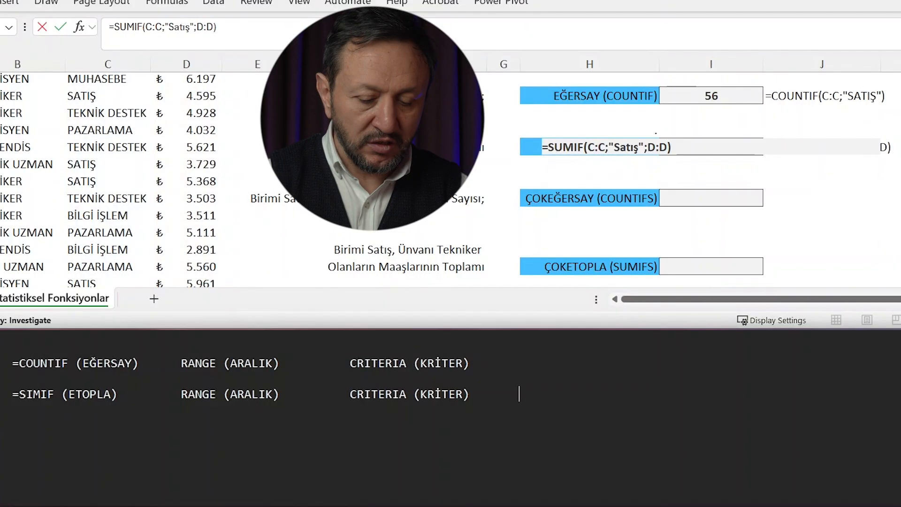
type("SI")
key("BackSpace")
type("UM_RANGE")
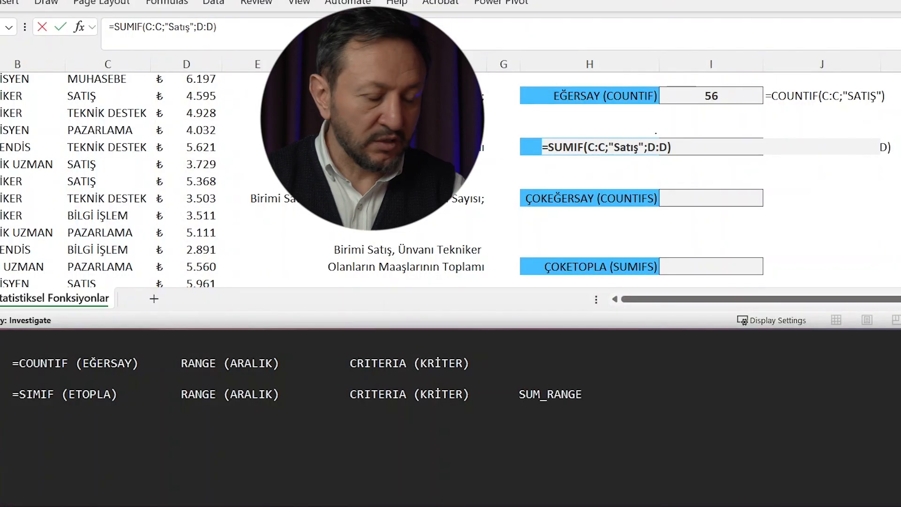
type("(TOPL")
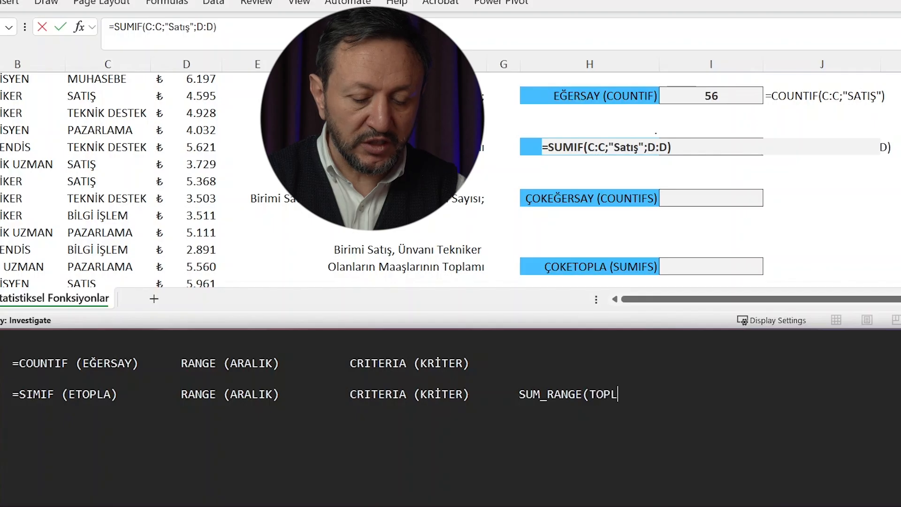
type("AM ARALIK")
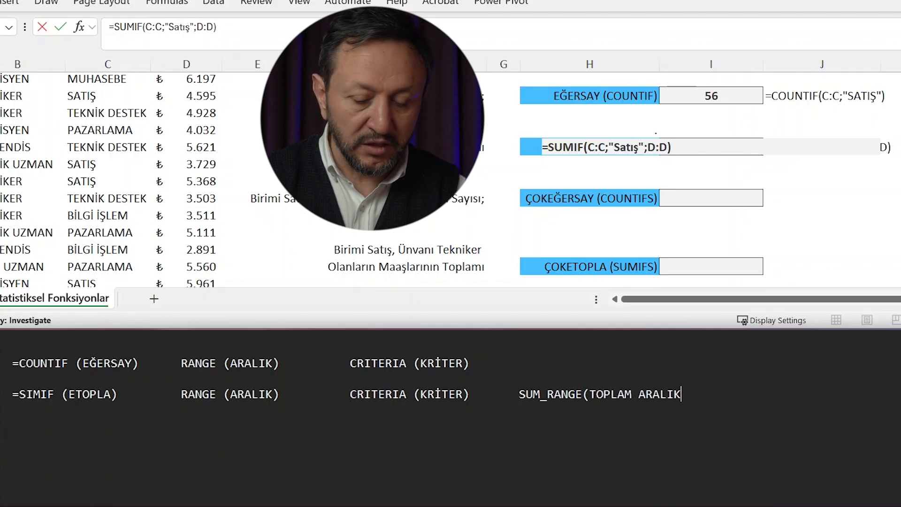
- Compare the COUNTIF and SIMIF argument notes, and compare the EĞERSAY (COUNTIF) and ÇOKEĞERSAY (COUNTIFS) labels in the sheet
left_click(41, 380)
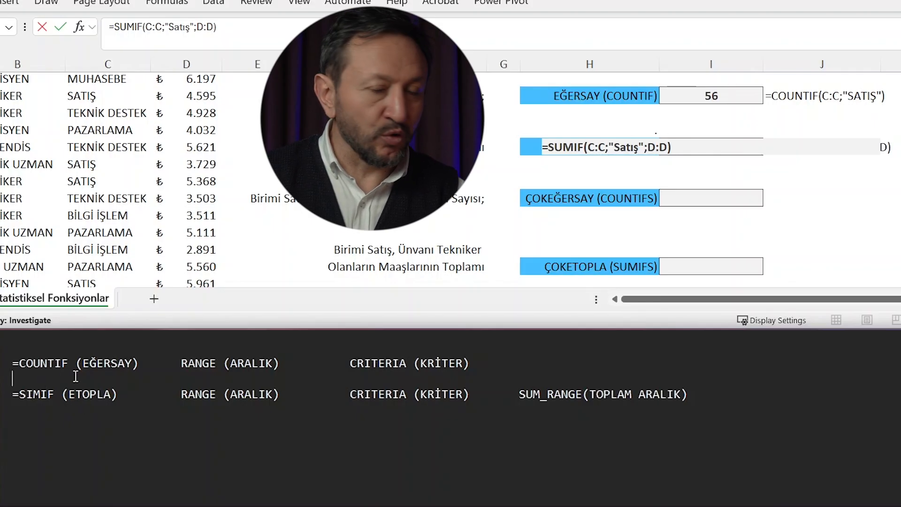
key("Up")
key("Up")
key("shift+Down")
key("Down")
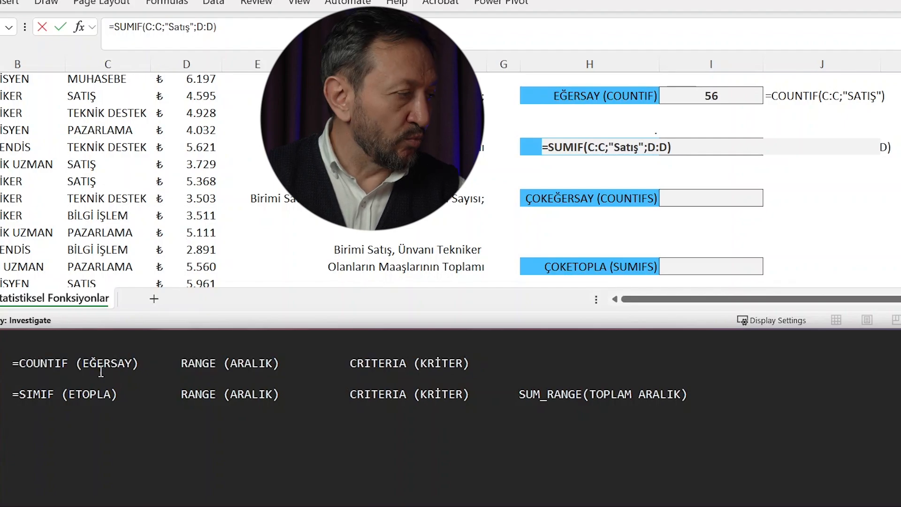
left_click_drag(237, 364, 441, 394)
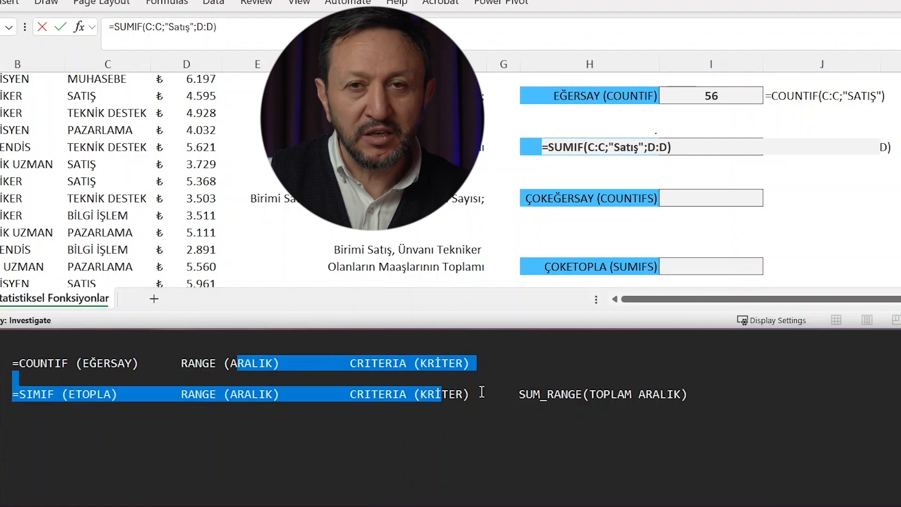
left_click(482, 392)
left_click(675, 196)
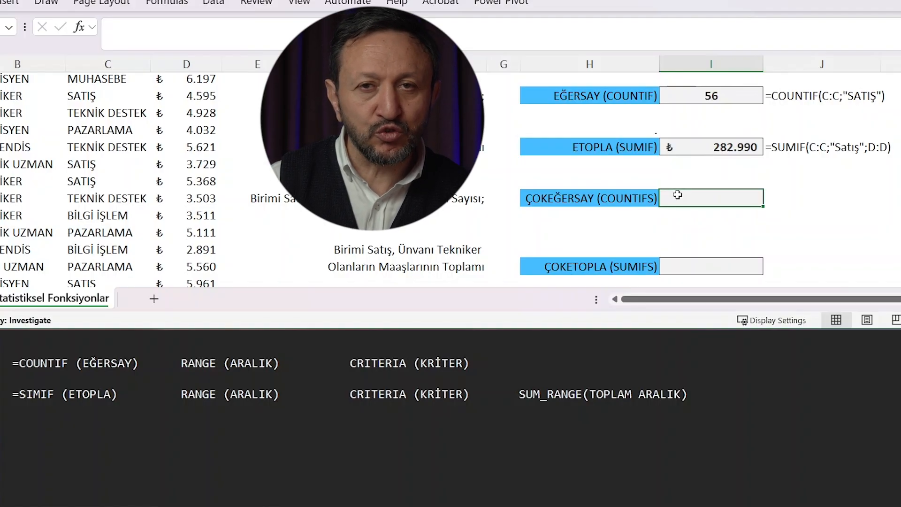
left_click(630, 198)
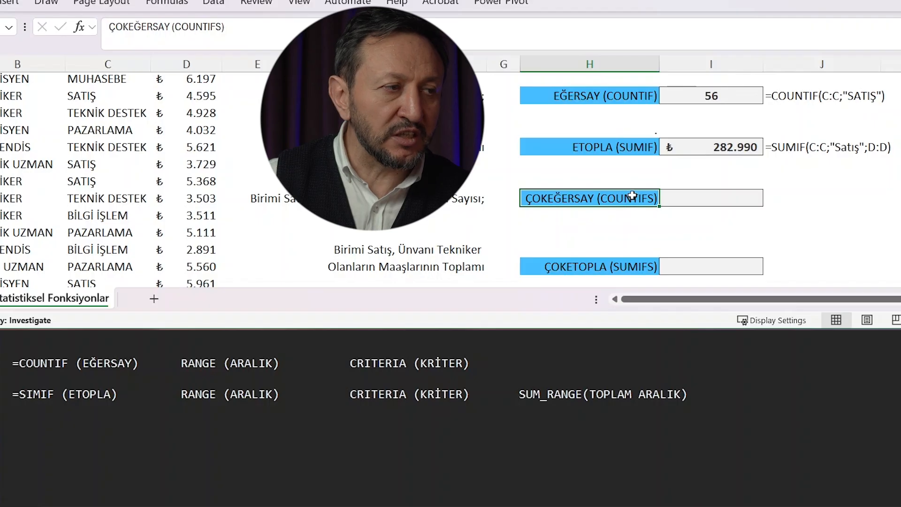
left_click(627, 96)
left_click(629, 197)
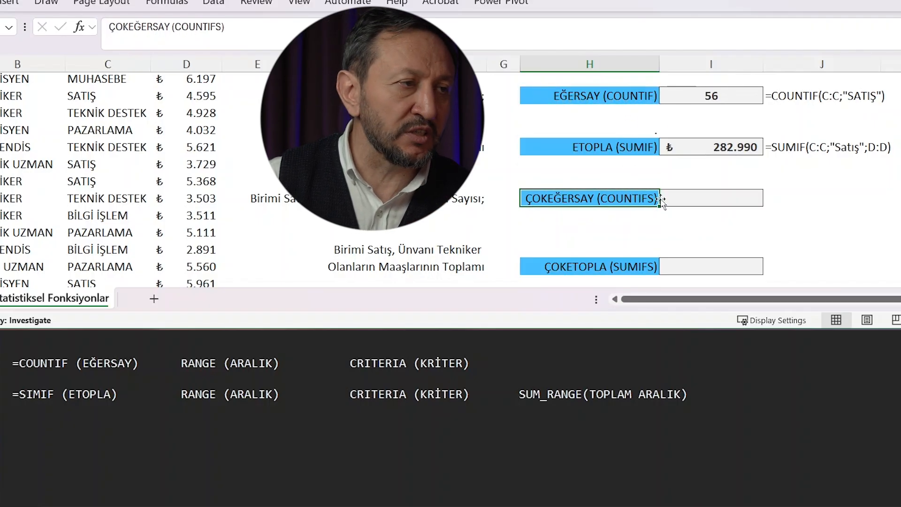
- Start a COUNTIFS formula in the cell beside ÇOKEĞERSAY (COUNTIFS), with column C as first criteria range and "Satış" as first criterion
left_click(694, 201)
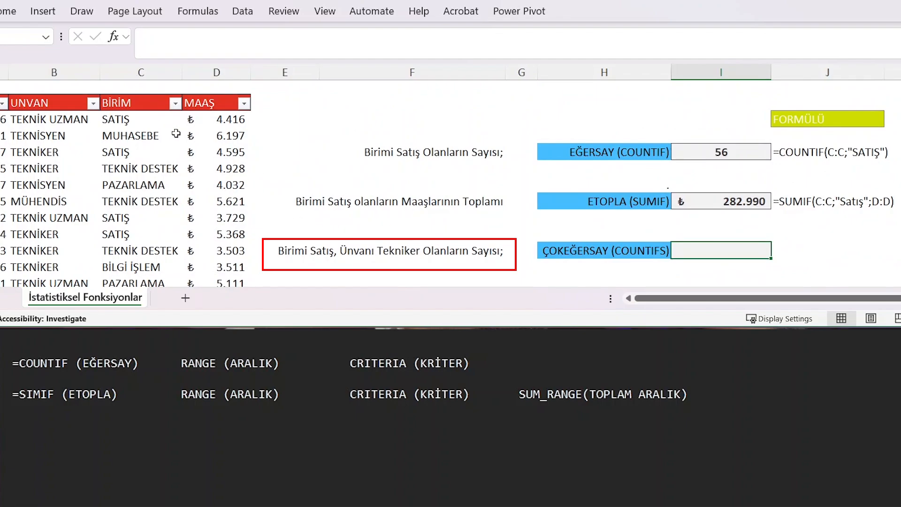
type("=")
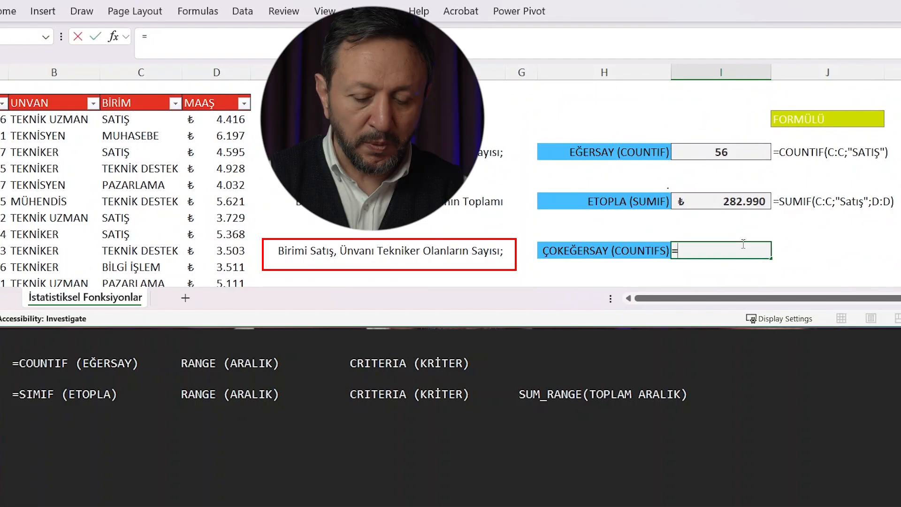
type("COUNB")
key("BackSpace")
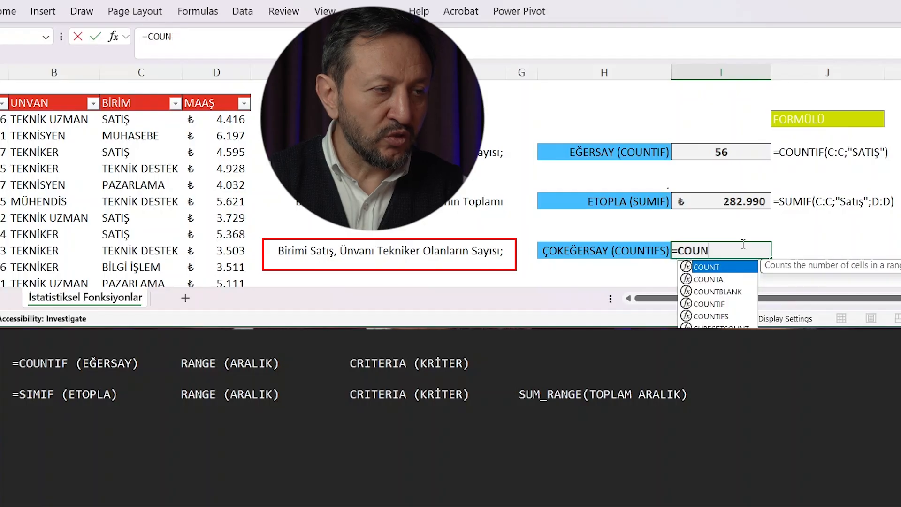
key("Down")
key("Down")
key("Down")
key("Down")
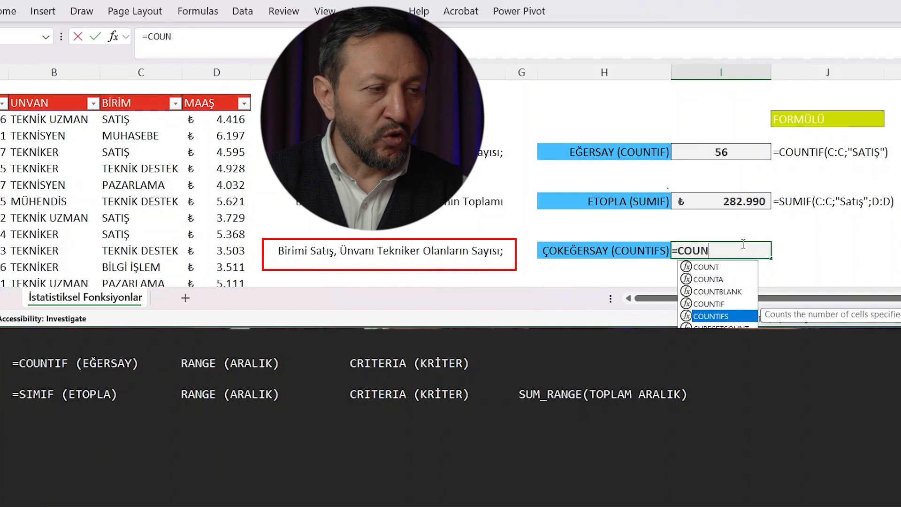
key("Tab")
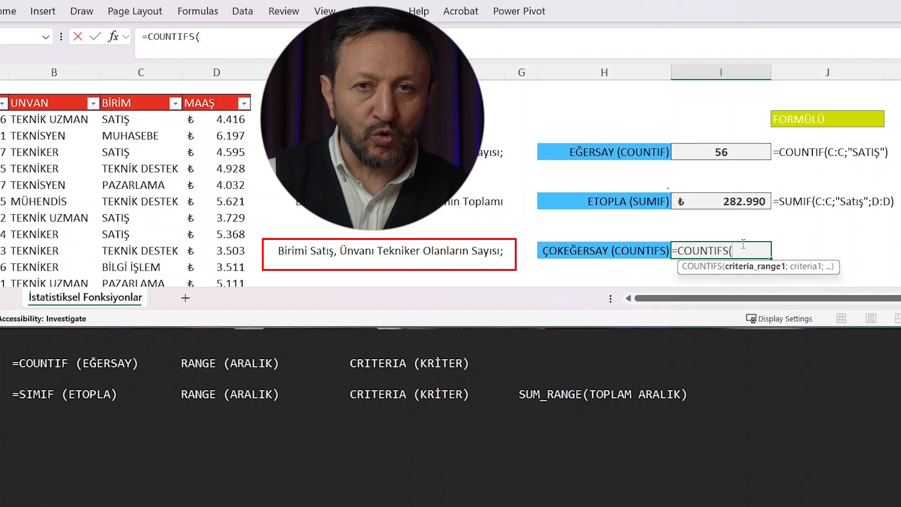
left_click(147, 71)
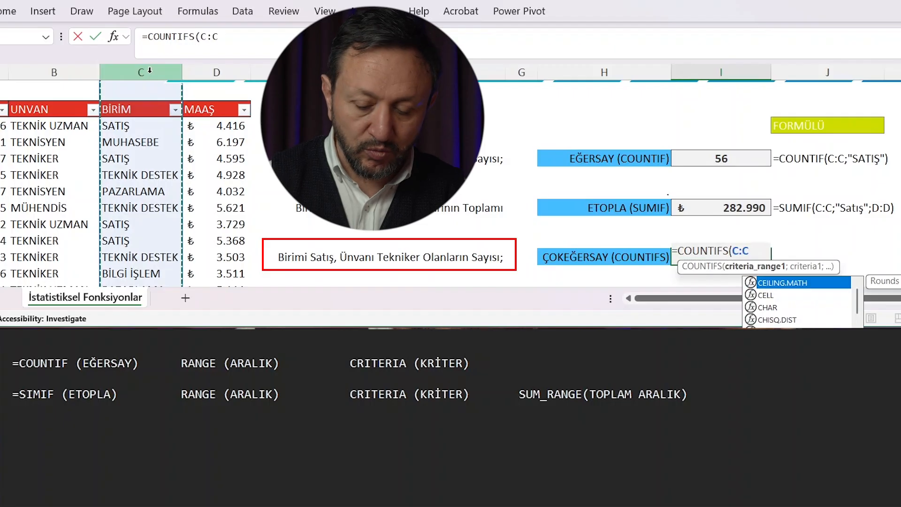
type(";\"Satış\";")
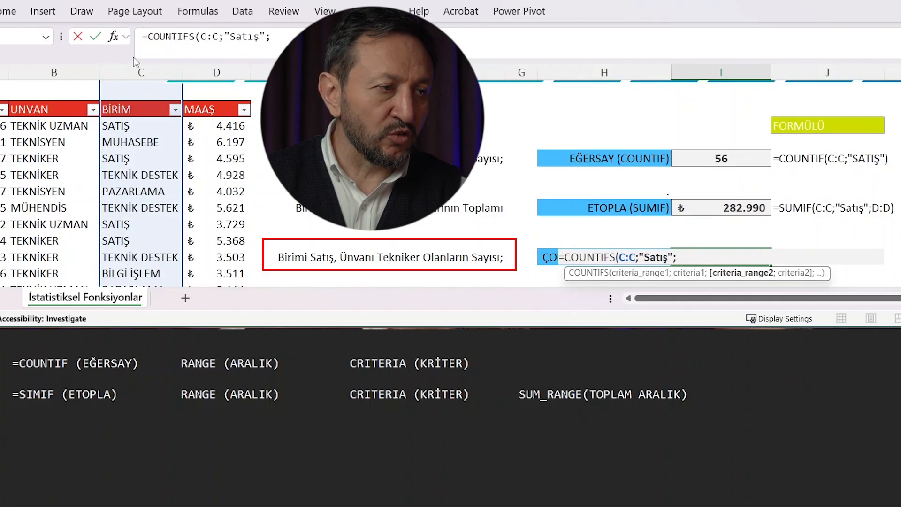
- Review the criteria_range1 and criteria1 arguments of the COUNTIFS formula and return to the end of the formula
left_click(629, 275)
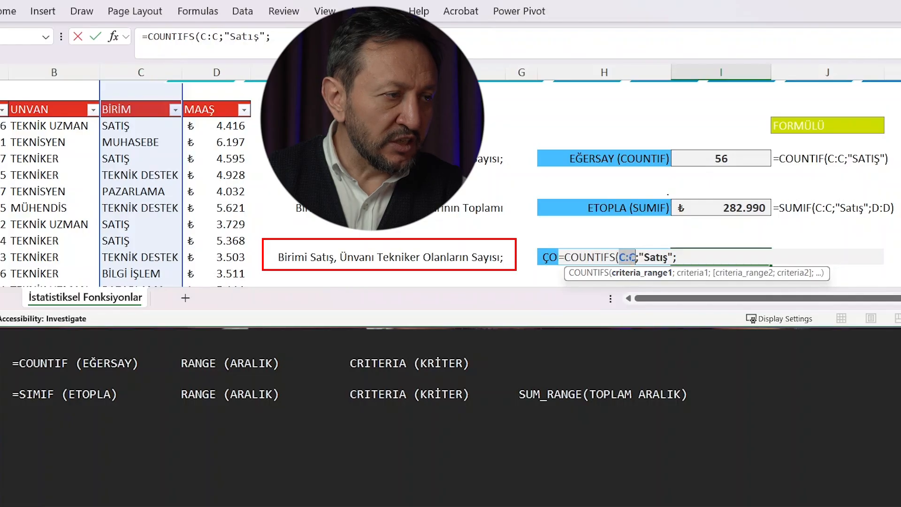
left_click(690, 273)
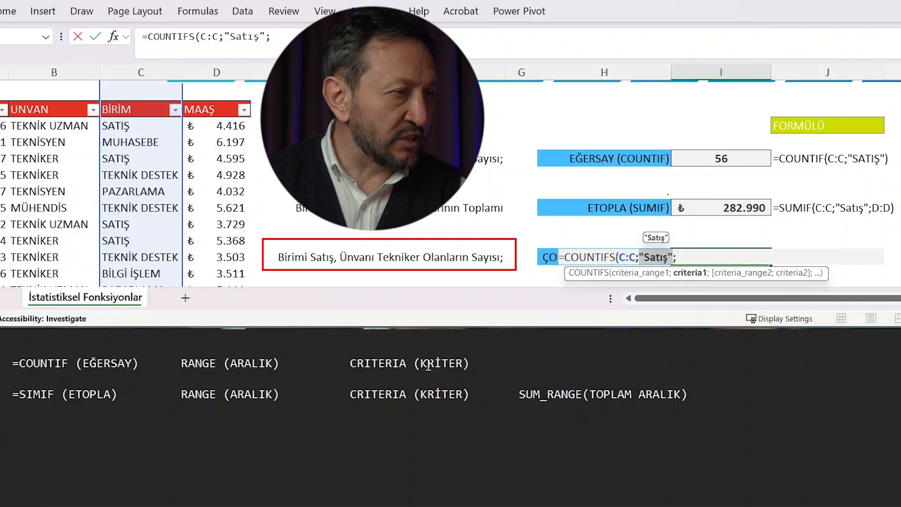
left_click(644, 275)
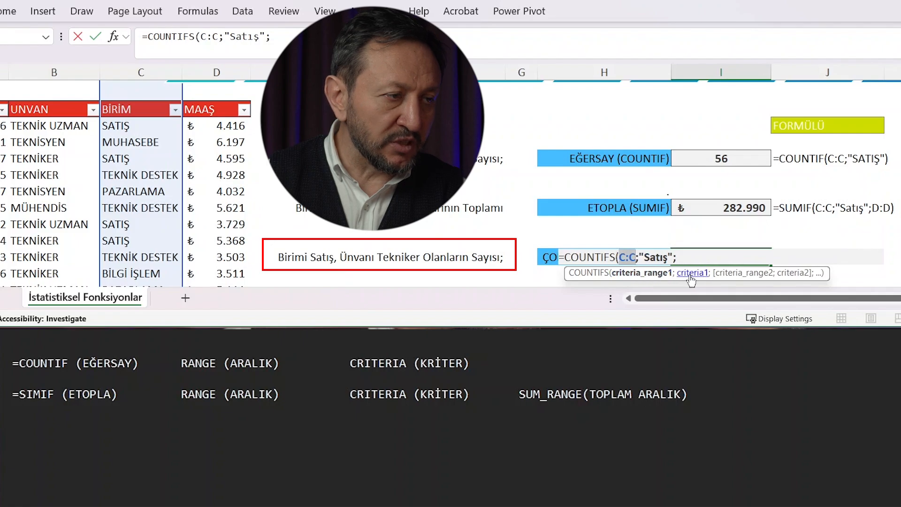
left_click(687, 275)
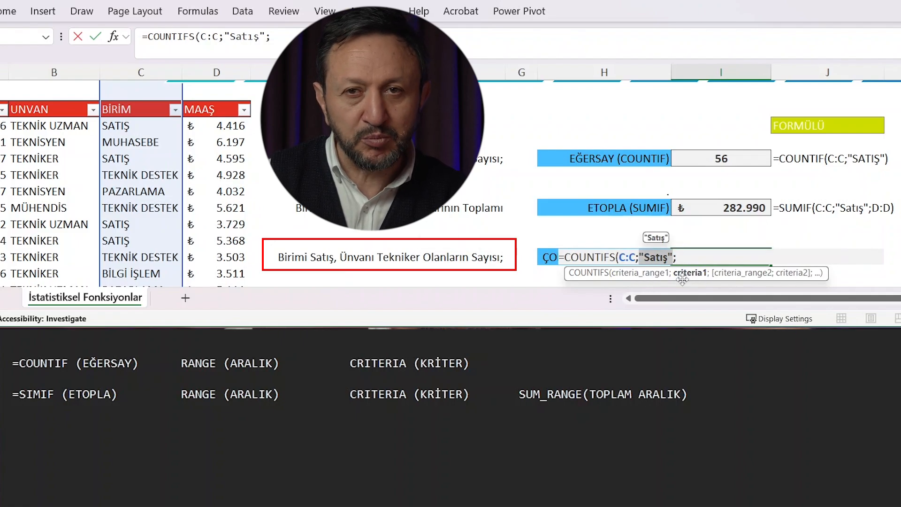
left_click(697, 259)
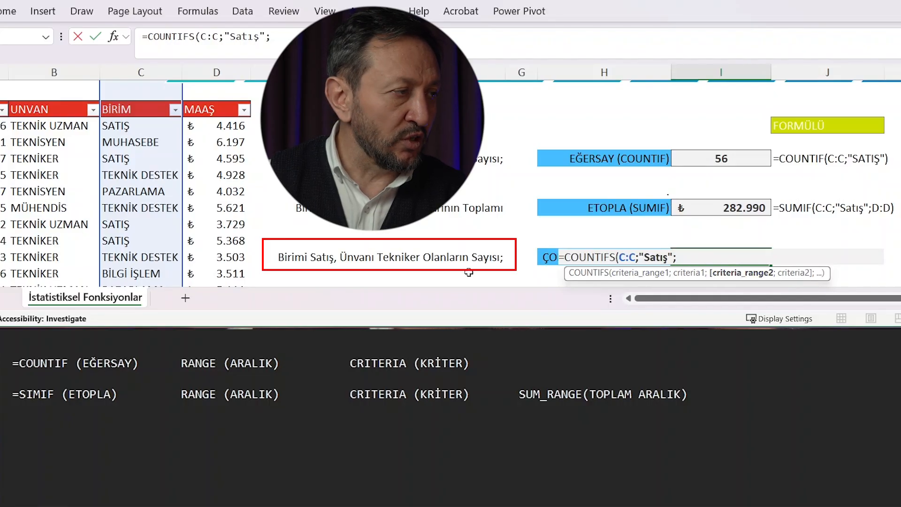
- Complete the COUNTIFS formula with column B as second criteria range and "Tekniker" as second criterion, and return to its cell
left_click(60, 68)
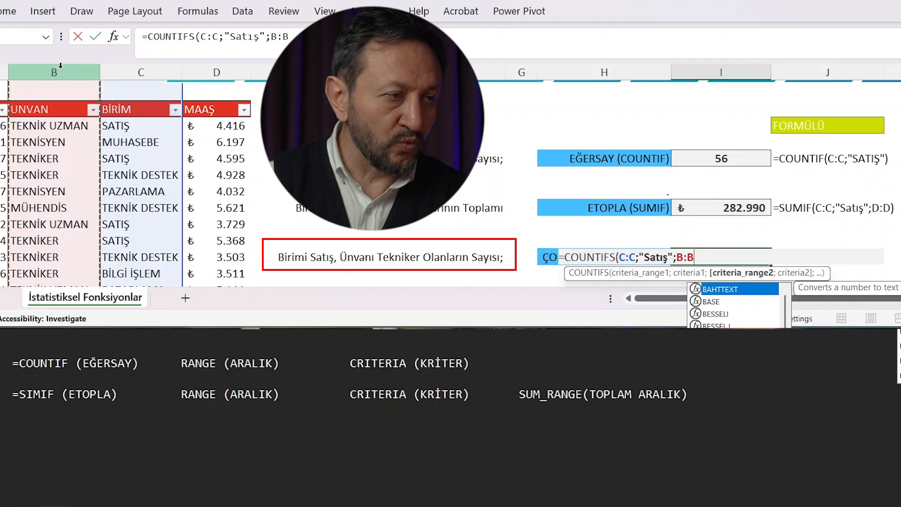
type(";")
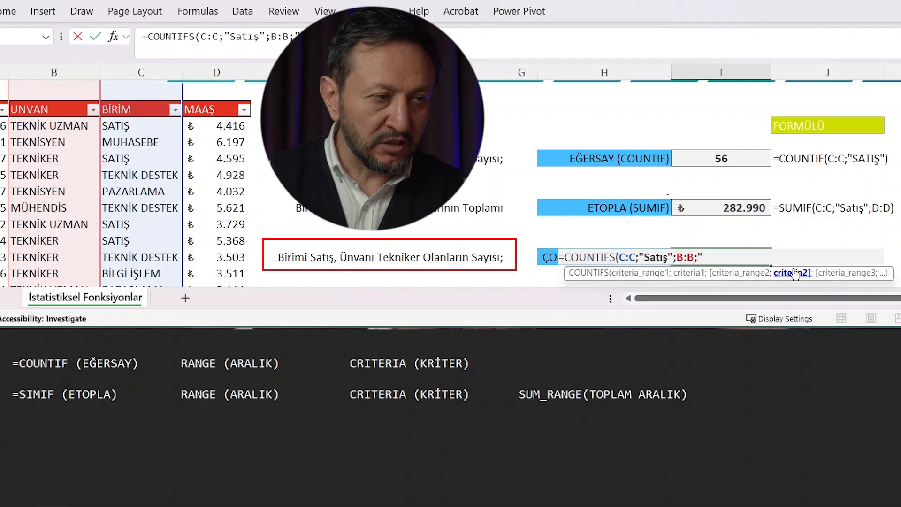
type("\"Tekniker")
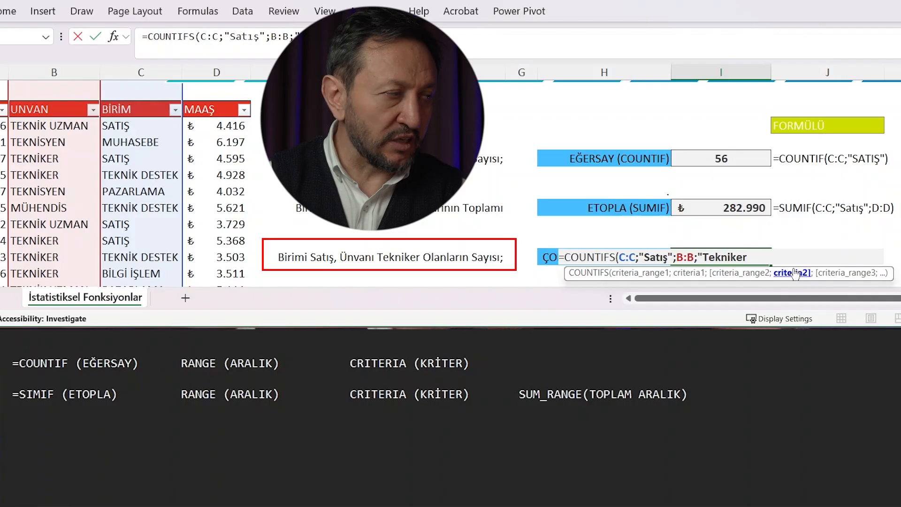
type("\"")
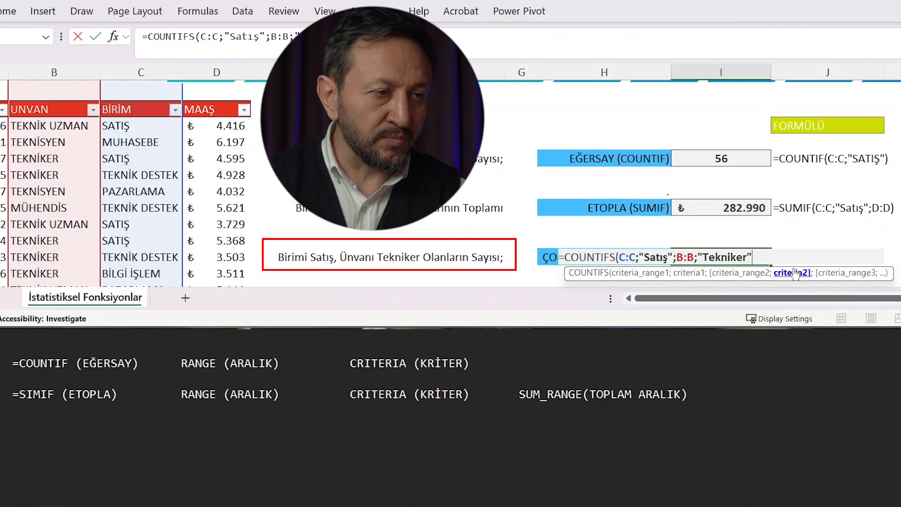
type(";")
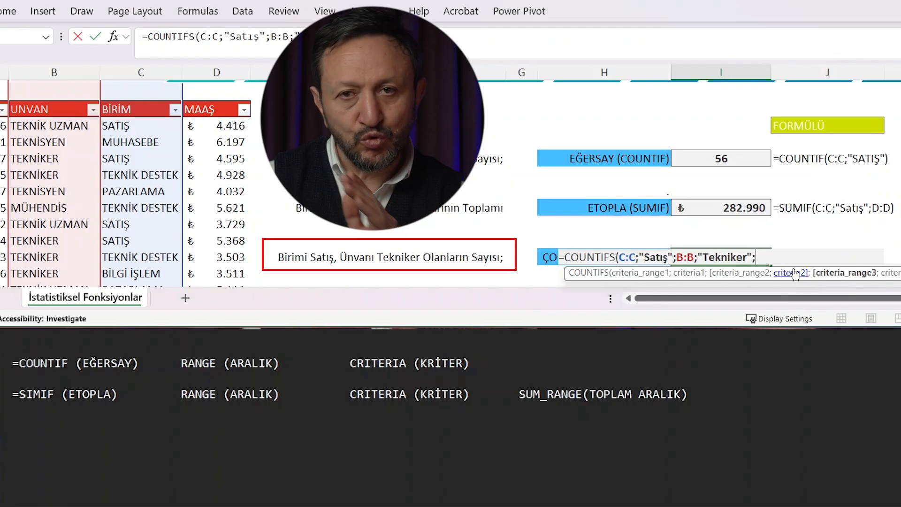
key("BackSpace")
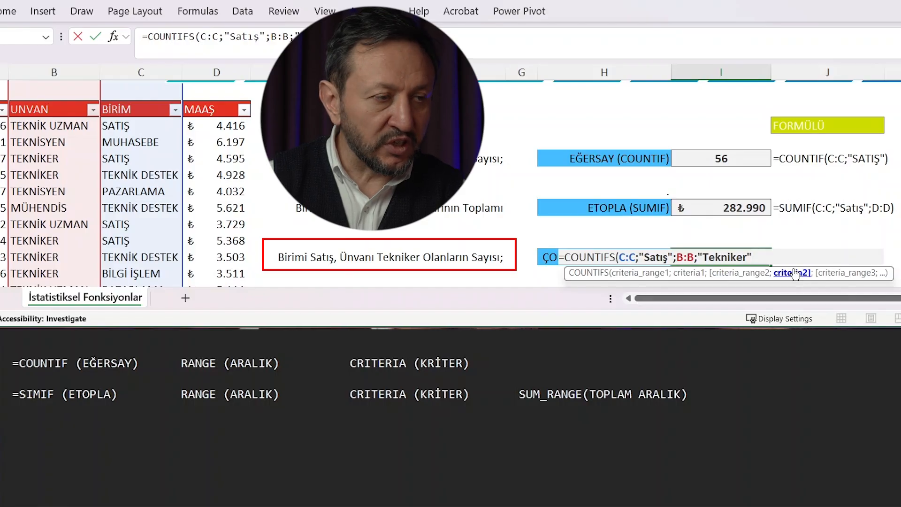
type(")")
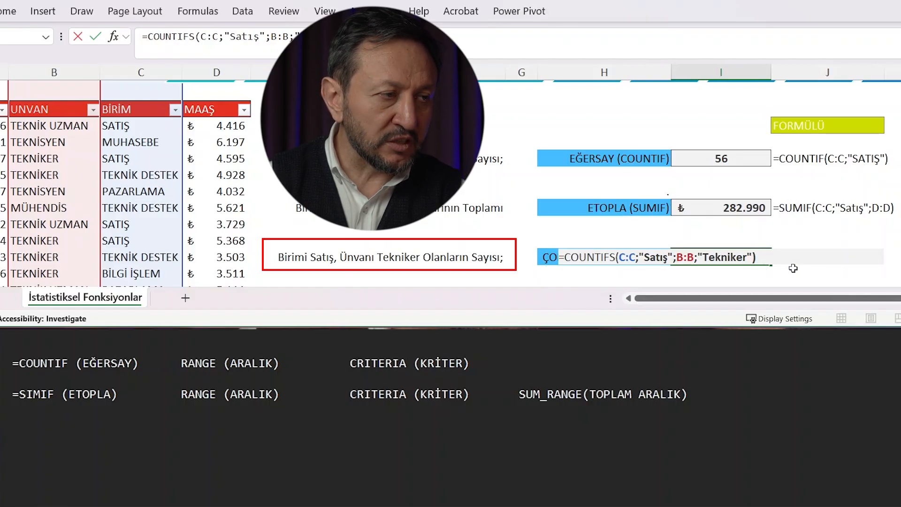
key("Return")
key("Up")
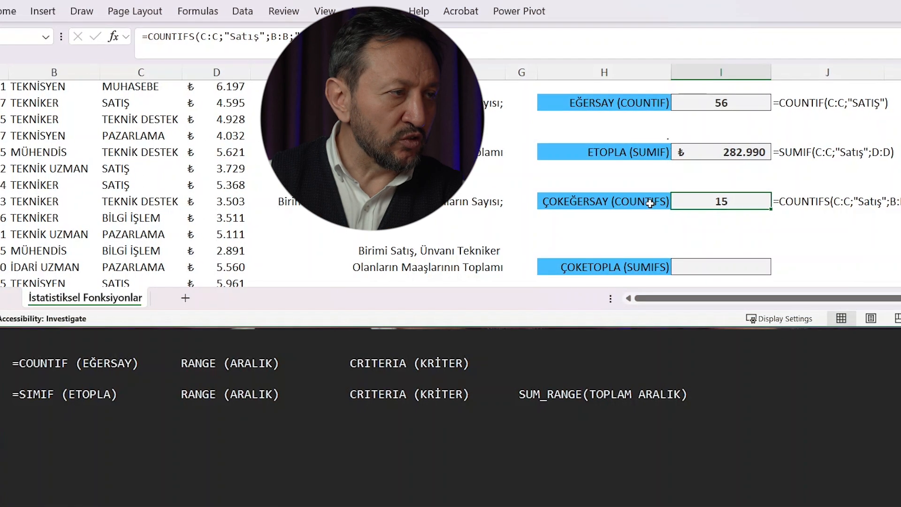
- Add a "=COUNTIFS (ÇOKEĞERSAY)" line in Notepad, reusing the COUNTIF arguments as "RANGE-1 (ARALIK)" and "CRITERIA-1 (KRİTER)"
left_click(650, 203)
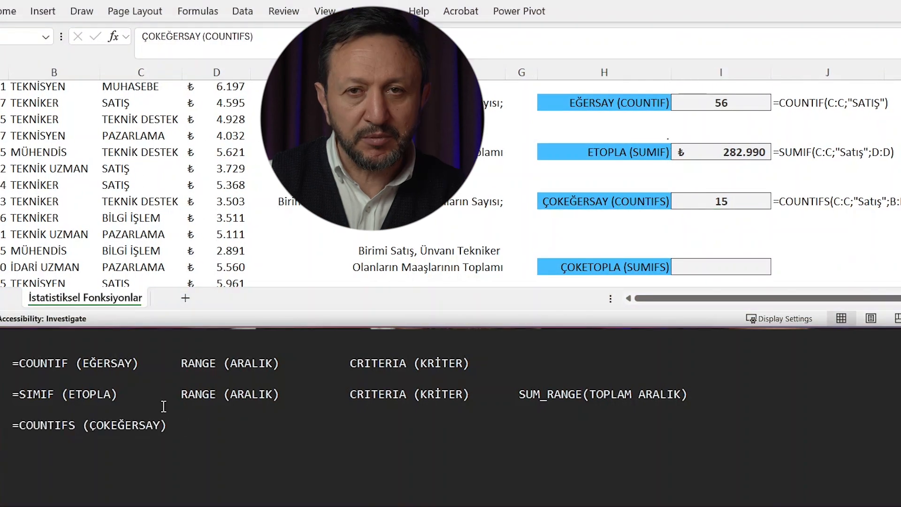
double_click(731, 201)
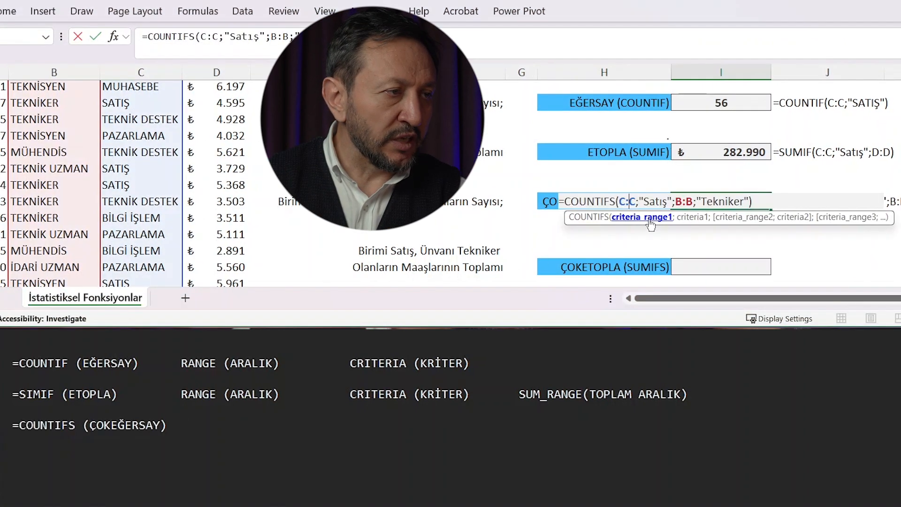
left_click_drag(181, 363, 476, 366)
key("ctrl+c")
left_click(233, 425)
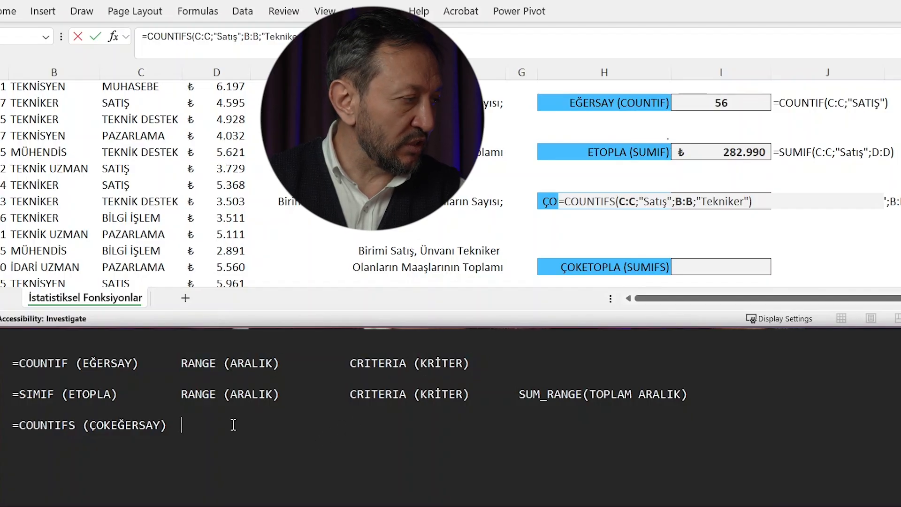
key("ctrl+v")
type("-1")
left_click(386, 424)
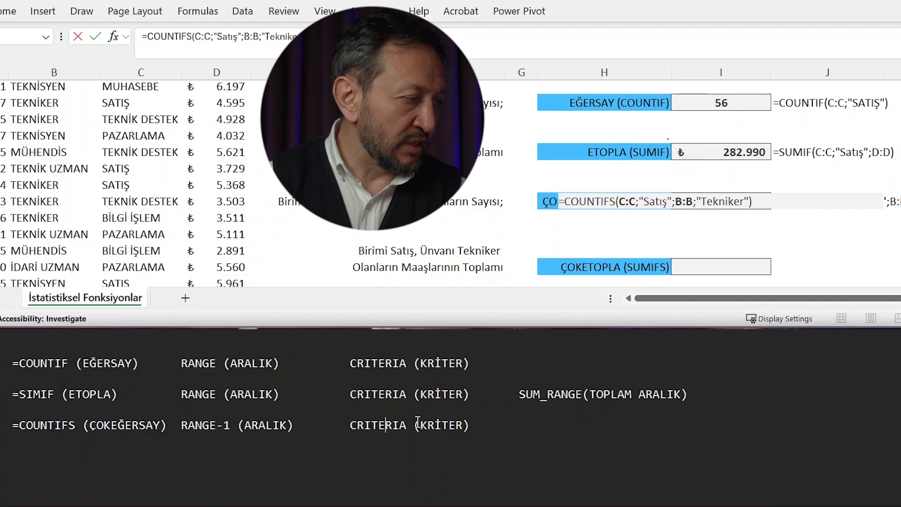
type("-2")
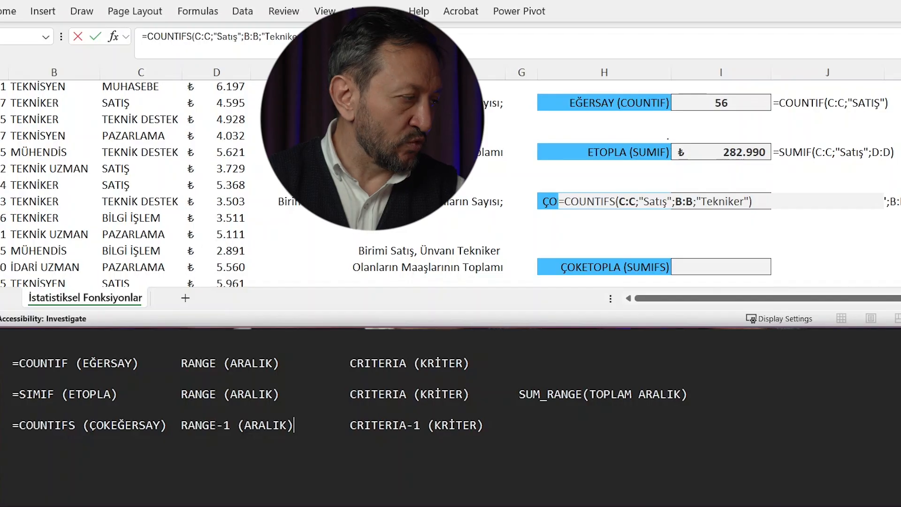
- Duplicate the RANGE-1 and CRITERIA-1 pair at the end of the =COUNTIFS line in the notes
key("ctrl+Left")
key("ctrl+Left")
key("ctrl+Left")
key("shift+End")
key("ctrl+c")
left_click(709, 202)
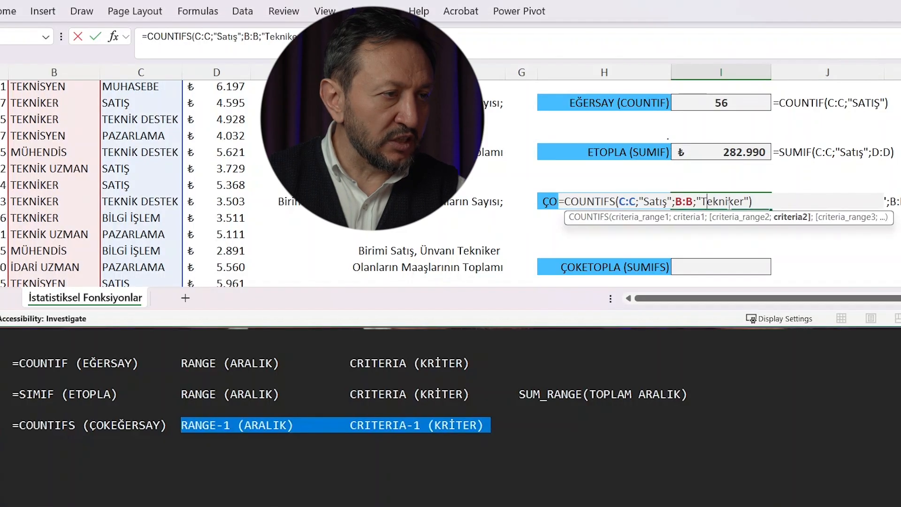
right_click(474, 428)
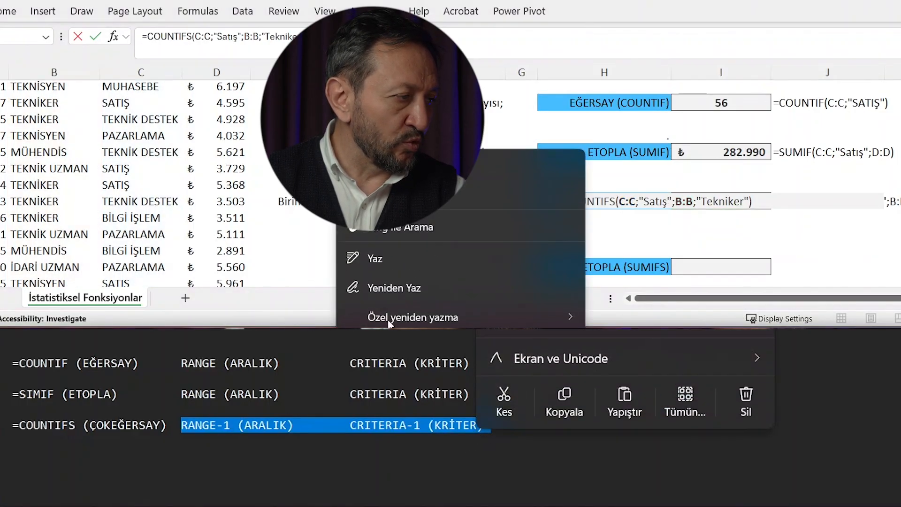
left_click(565, 399)
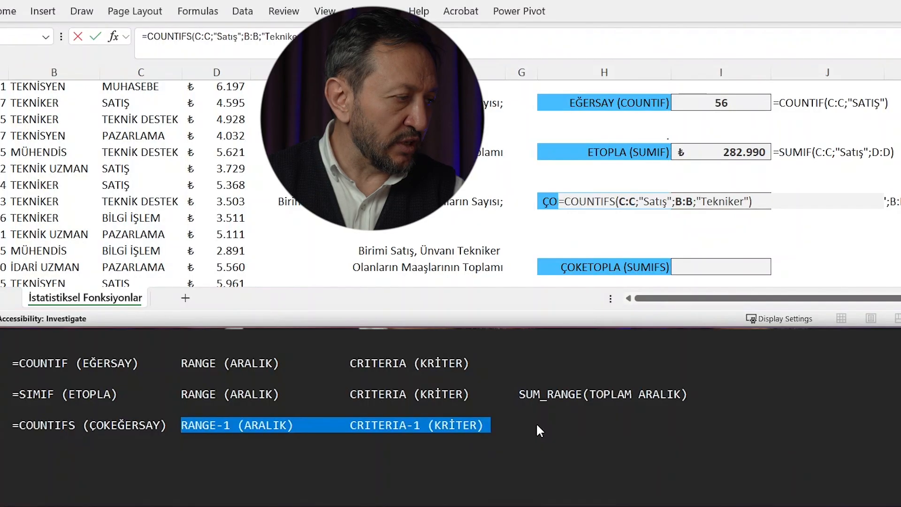
left_click(520, 425)
key("ctrl+v")
- Renumber the second argument pair on the =COUNTIFS line as RANGE-2 and CRITERIA-2
double_click(568, 425)
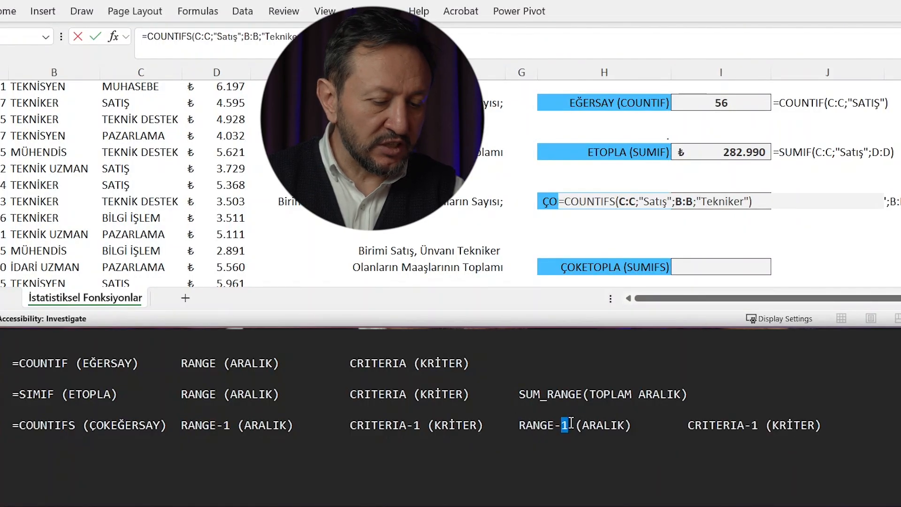
type("2")
double_click(754, 425)
type("2")
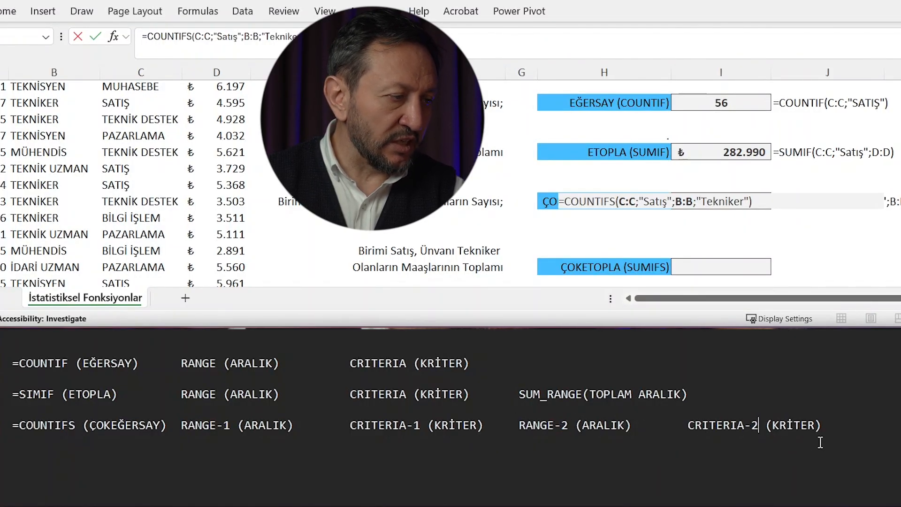
- Add "SONSUZ" after CRITERIA-2 (KRİTER) on the =COUNTIFS line
left_click(836, 425)
type("sonus")
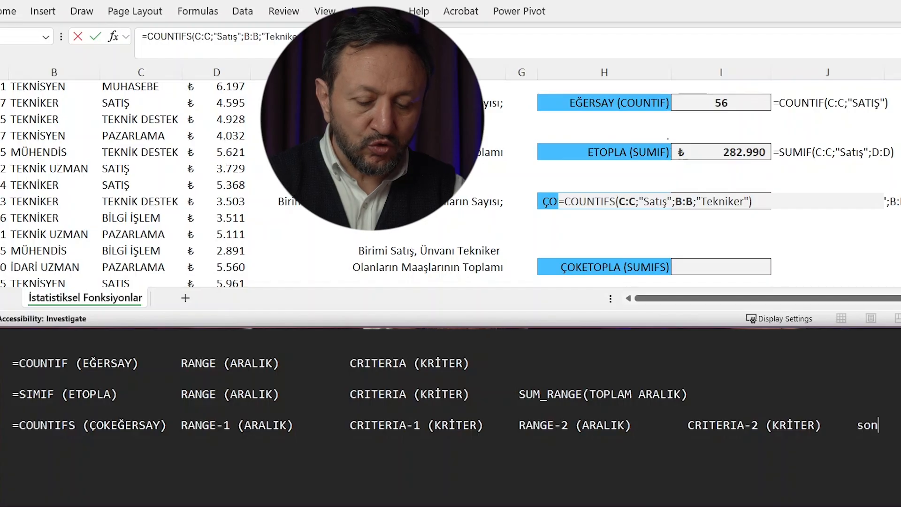
key("BackSpace")
key("BackSpace")
key("BackSpace")
key("BackSpace")
key("BackSpace")
type("SONSUZ")
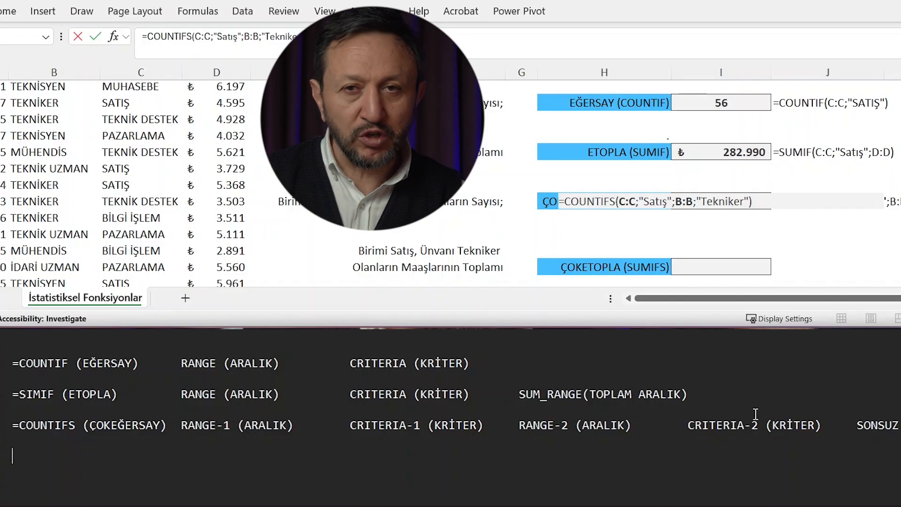
- Compare the range, criteria and sum_range arguments across the COUNTIF, SIMIF and COUNTIFS notes, and close the COUNTIFS formula in Excel
left_click_drag(182, 363, 281, 370)
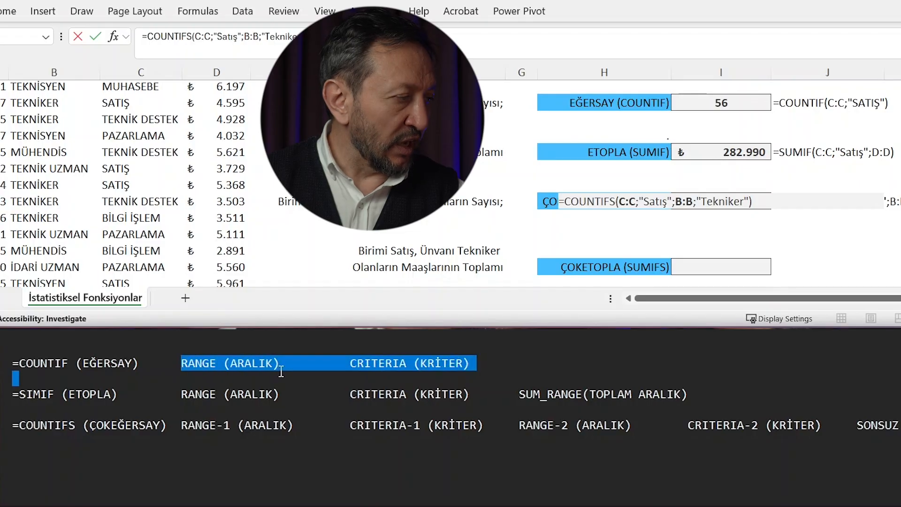
left_click(352, 367)
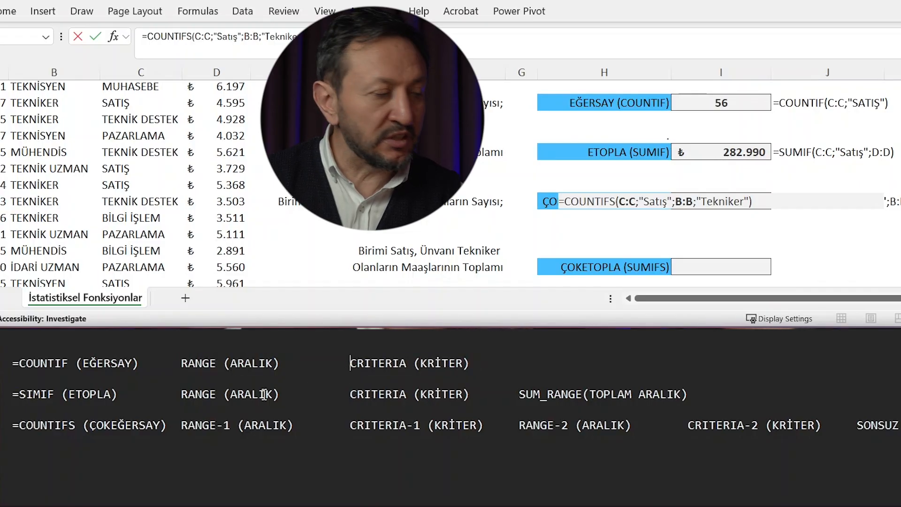
left_click_drag(357, 395, 455, 396)
left_click_drag(202, 425, 348, 425)
left_click_drag(393, 424, 413, 424)
left_click_drag(181, 394, 279, 394)
left_click_drag(518, 394, 714, 383)
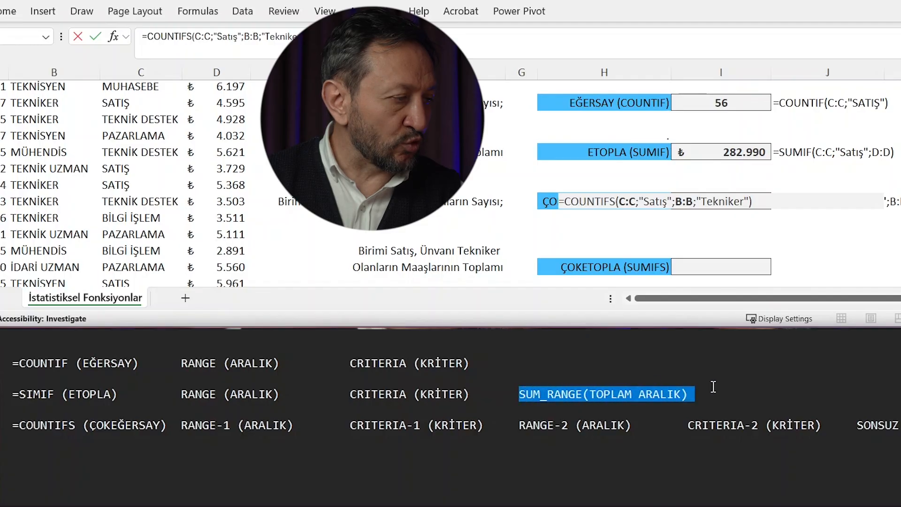
left_click(356, 414)
left_click(680, 473)
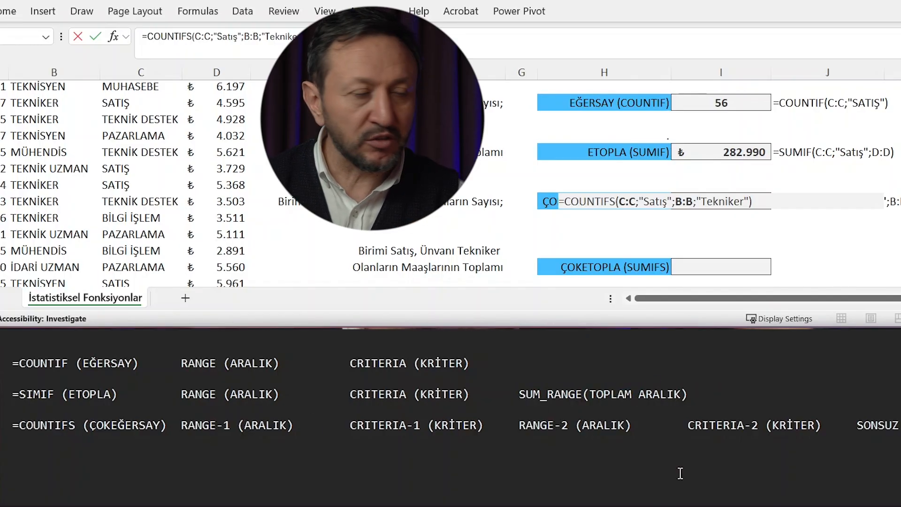
key("Return")
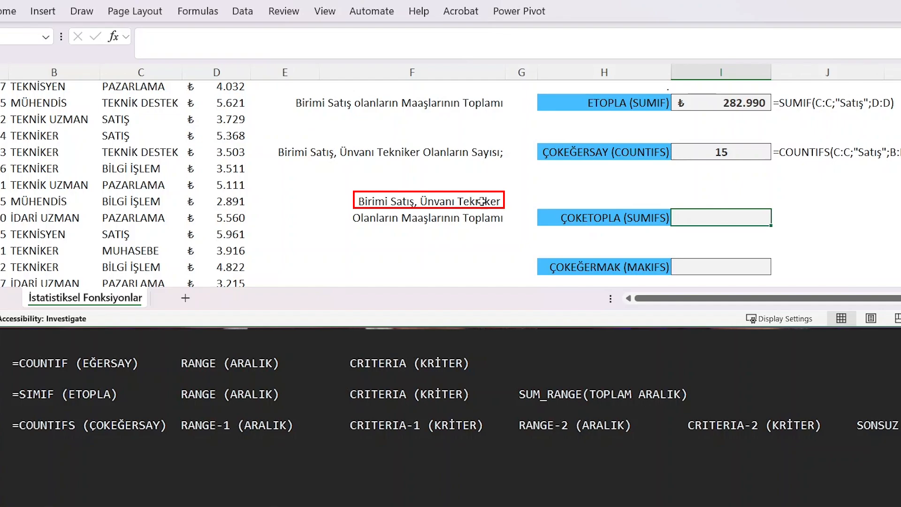
- Review the ÇOKETOPLA (SUMIFS) task description, the UNVAN, BİRİM and MAAŞ columns and the ETOPLA (SUMIF) label
left_click(327, 150)
left_click(440, 217)
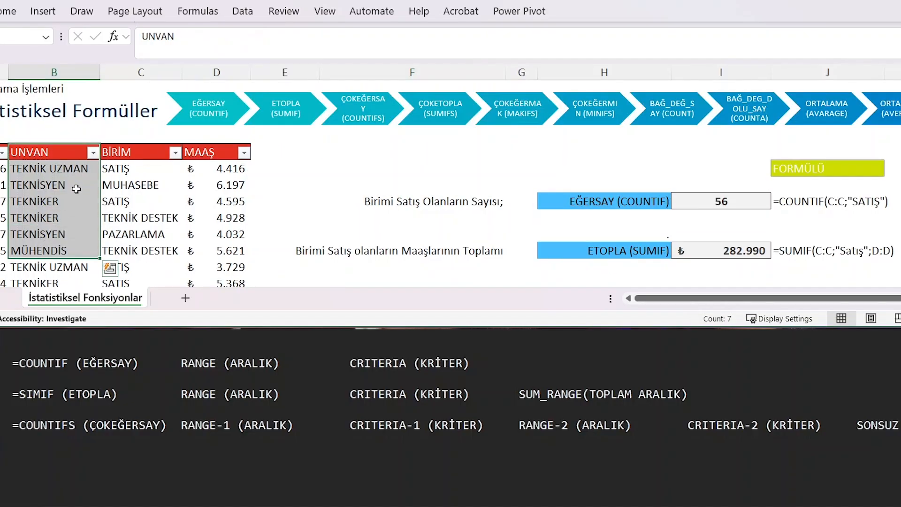
left_click_drag(115, 153, 133, 246)
left_click_drag(215, 180, 229, 235)
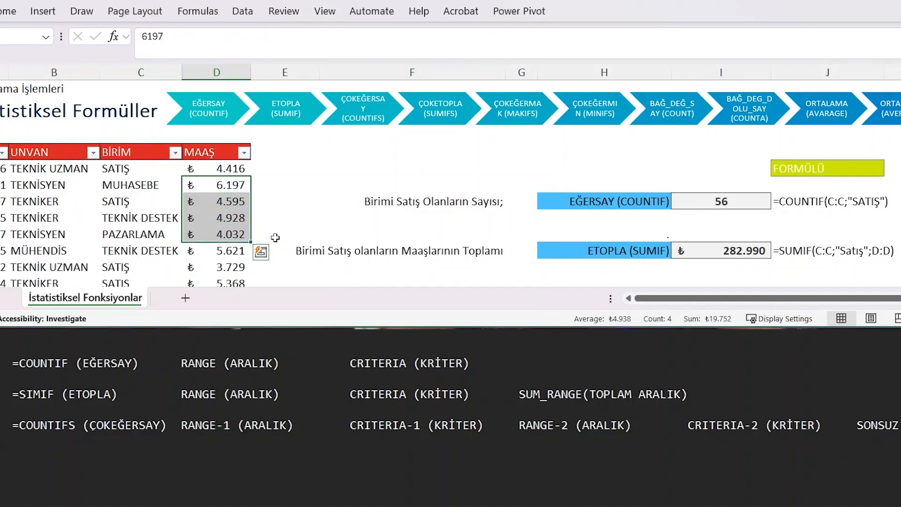
left_click(584, 254)
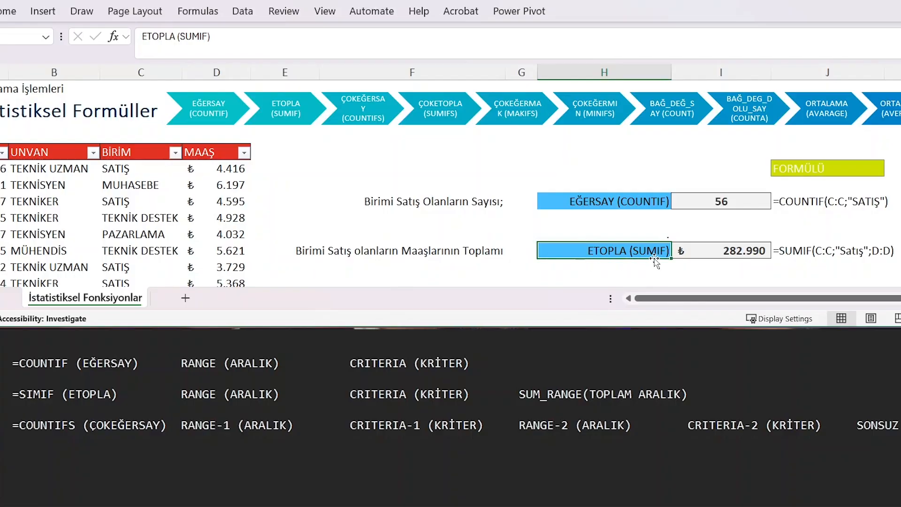
scroll(655, 261, "down", 2)
- Start a SUMIFS formula in the ÇOKETOPLA (SUMIFS) result cell with the MAAŞ column D:D as sum_range
left_click(731, 267)
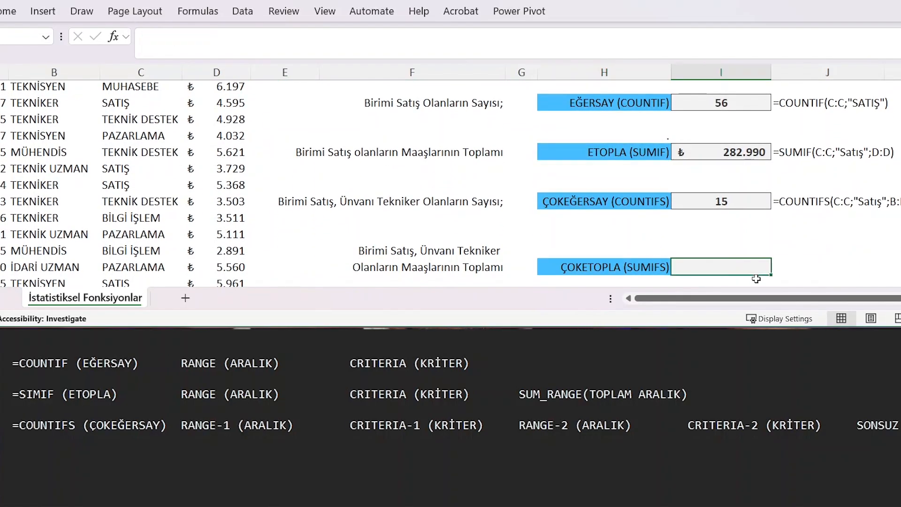
scroll(769, 244, "down", 1)
type("=SUMIFS(")
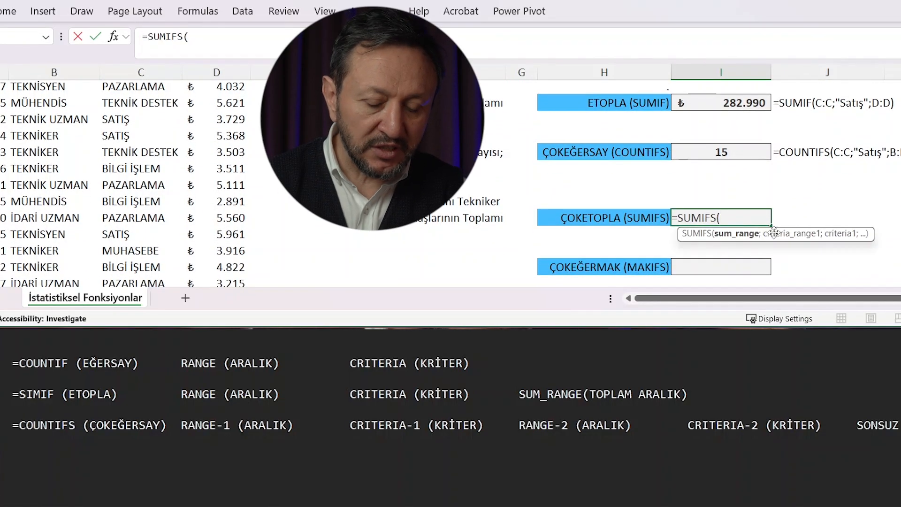
type("(")
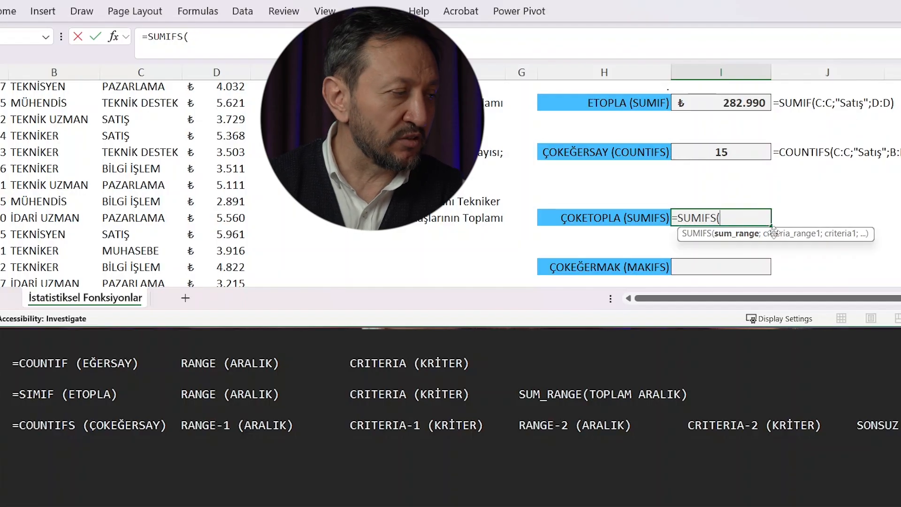
scroll(743, 241, "up", 3)
left_click(216, 72)
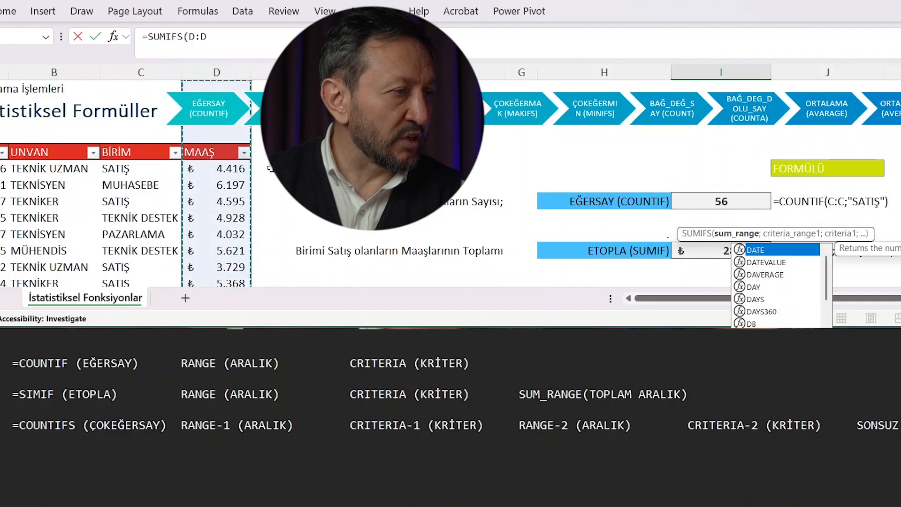
scroll(277, 169, "down", 7)
scroll(451, 183, "up", 2)
type(";")
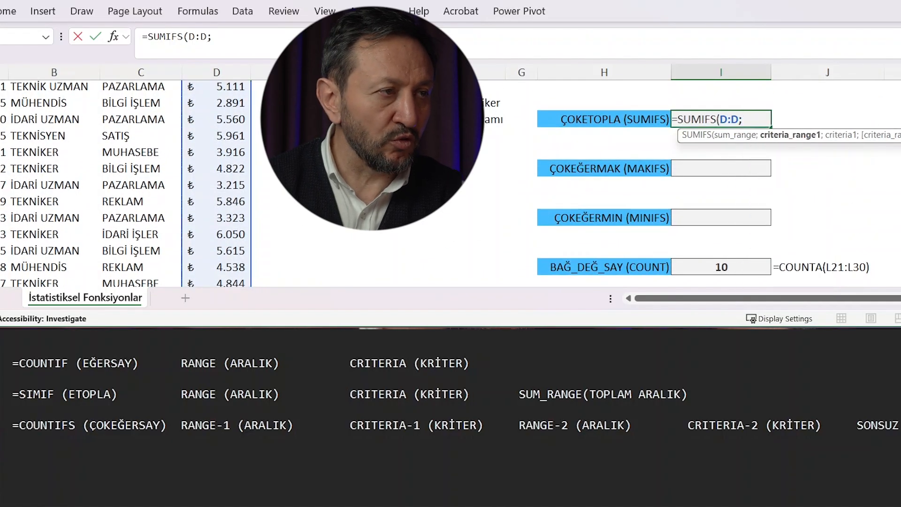
- Add the BİRİM column C:C as the first criteria range of the SUMIFS formula, with "Satış" as its criterion
scroll(769, 192, "up", 1)
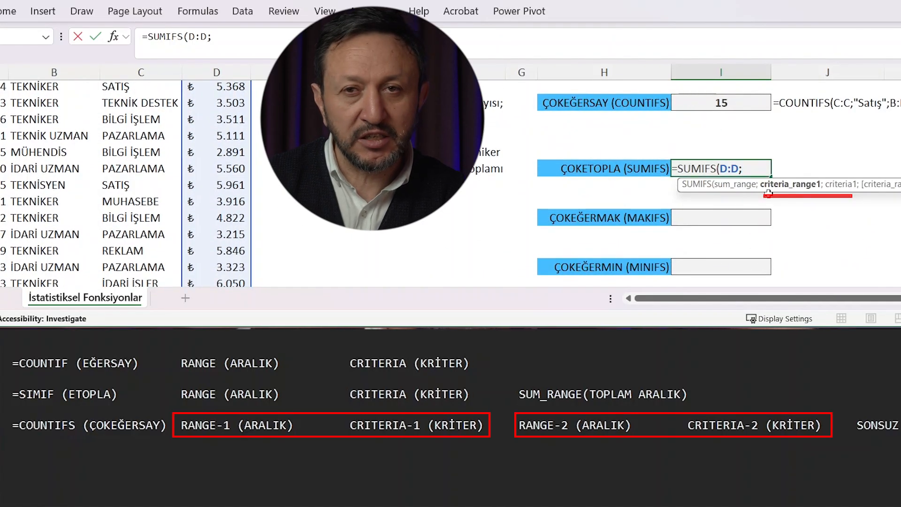
scroll(746, 193, "up", 3)
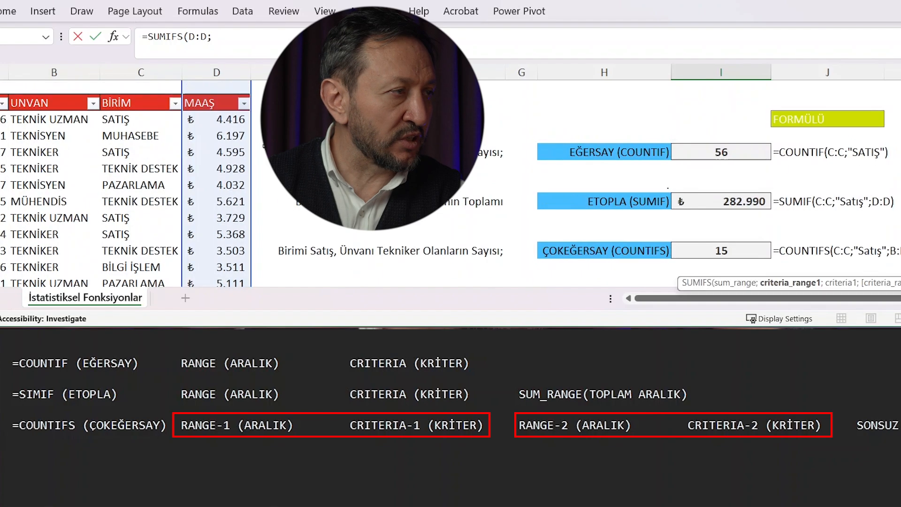
left_click(141, 73)
type(";\"Satış\";")
scroll(644, 199, "down", 2)
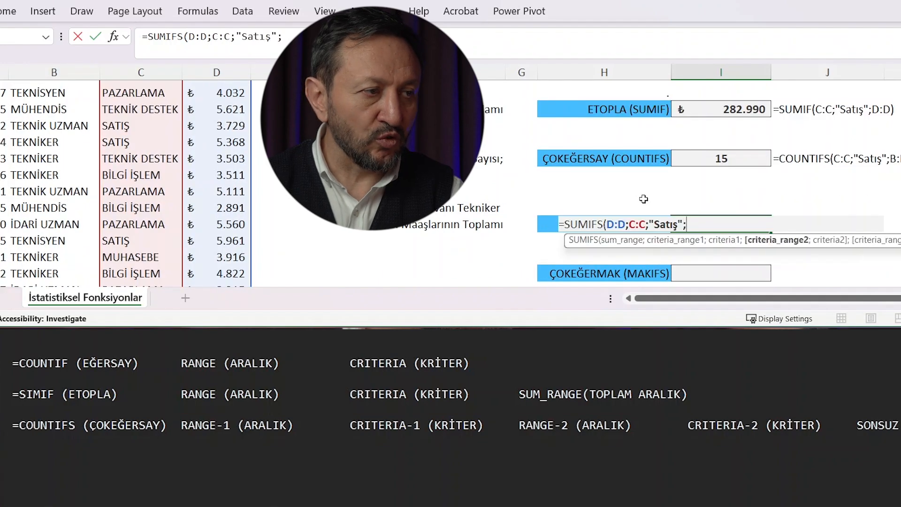
left_click(664, 224)
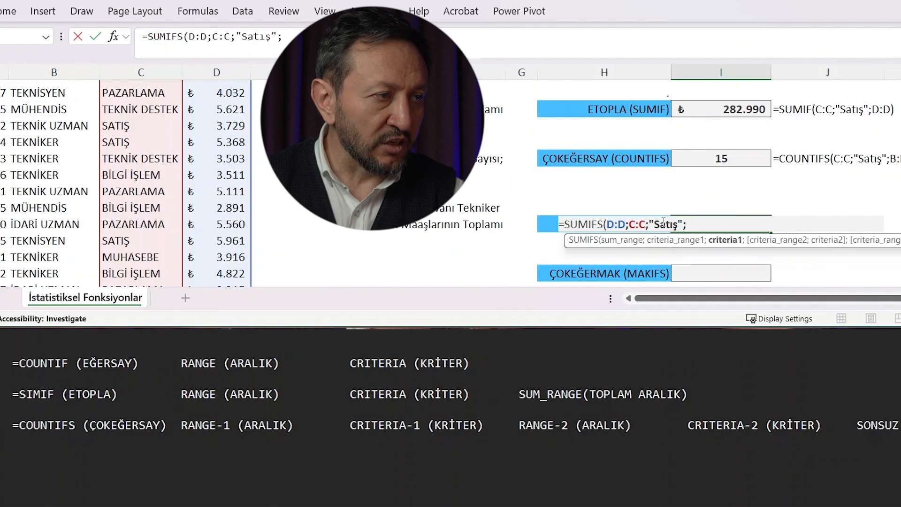
left_click(690, 225)
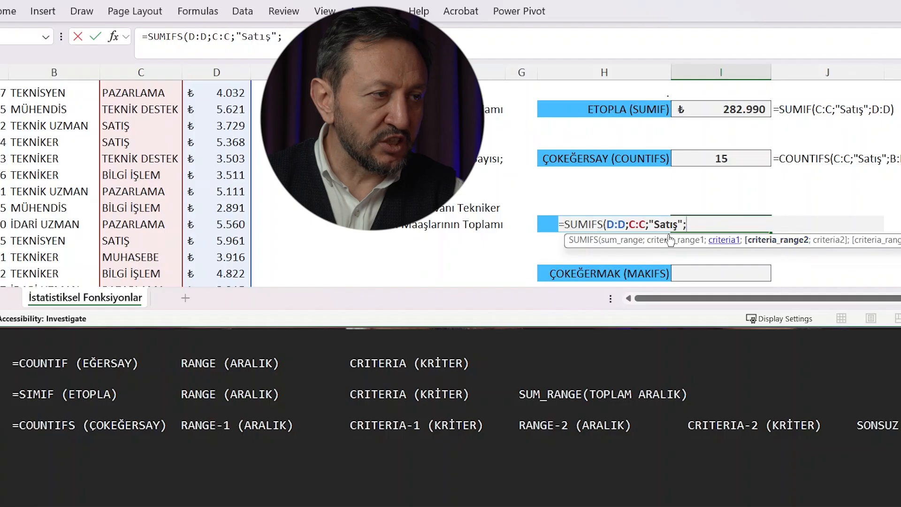
- Add the UNVAN column B:B with the criterion "Tekniker" as the second pair and complete the SUMIFS formula
scroll(60, 131, "up", 3)
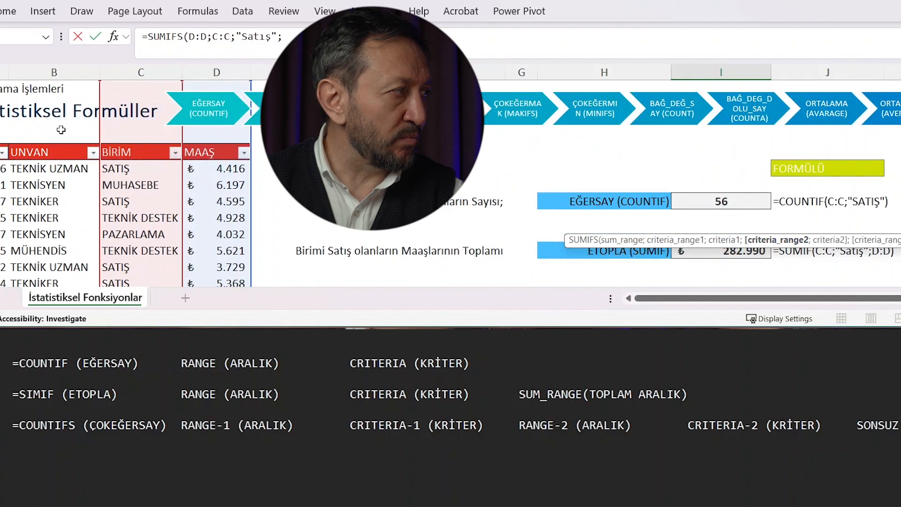
left_click(44, 74)
scroll(514, 153, "down", 3)
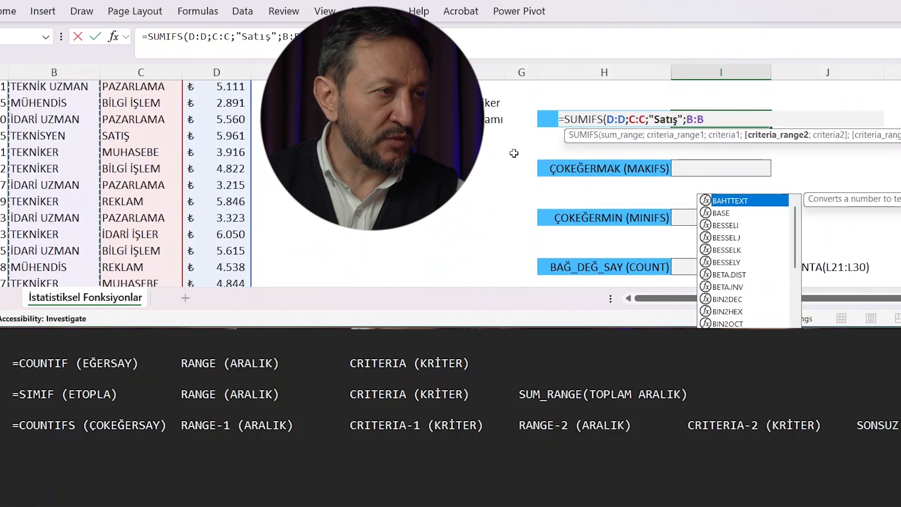
type(";\"Tek")
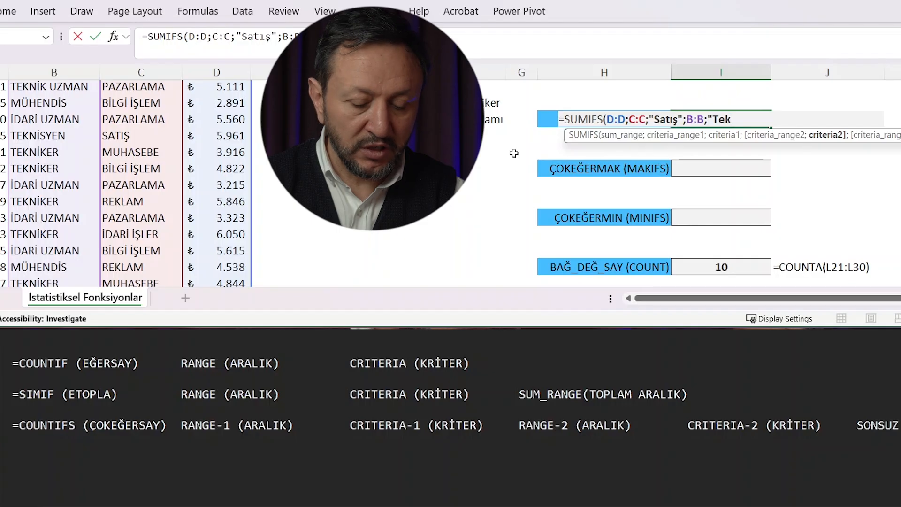
type("niker\"")
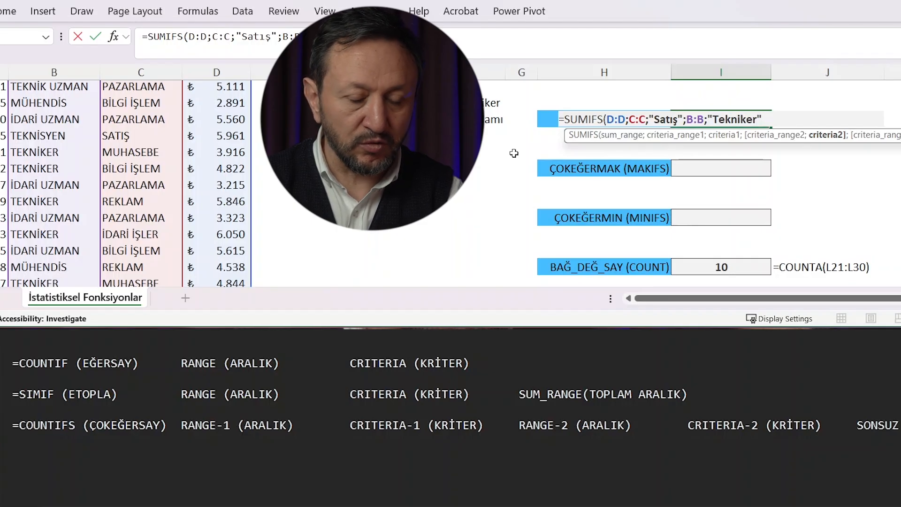
type(")")
key("ctrl+Return")
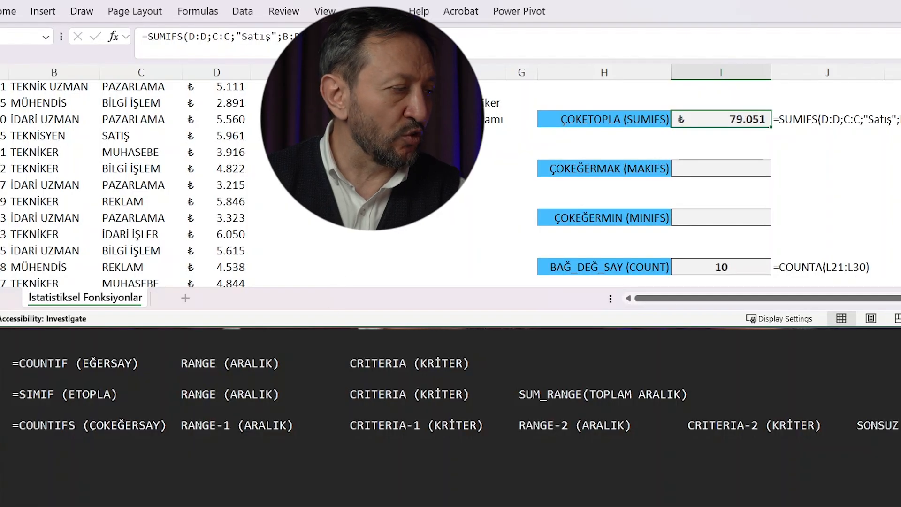
- Duplicate the =SIMIF (ETOPLA) note line below the =COUNTIFS line
left_click(136, 428)
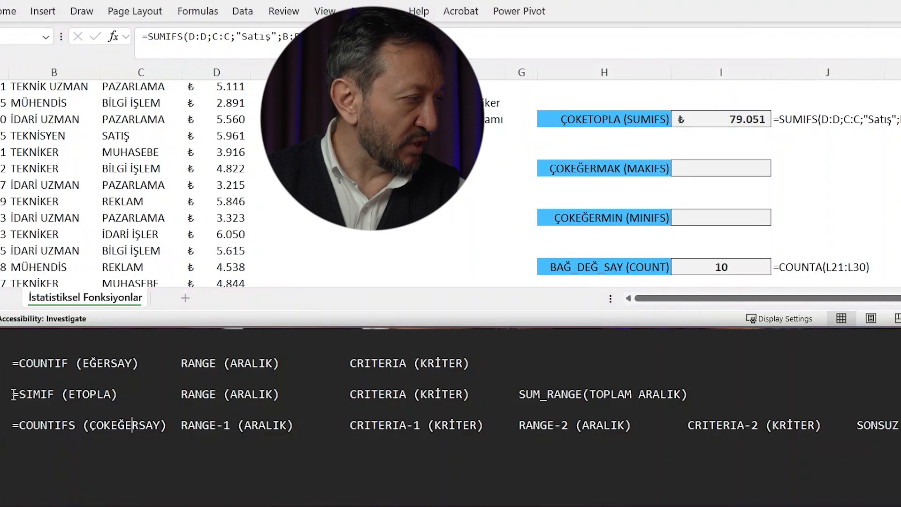
left_click_drag(12, 395, 701, 391)
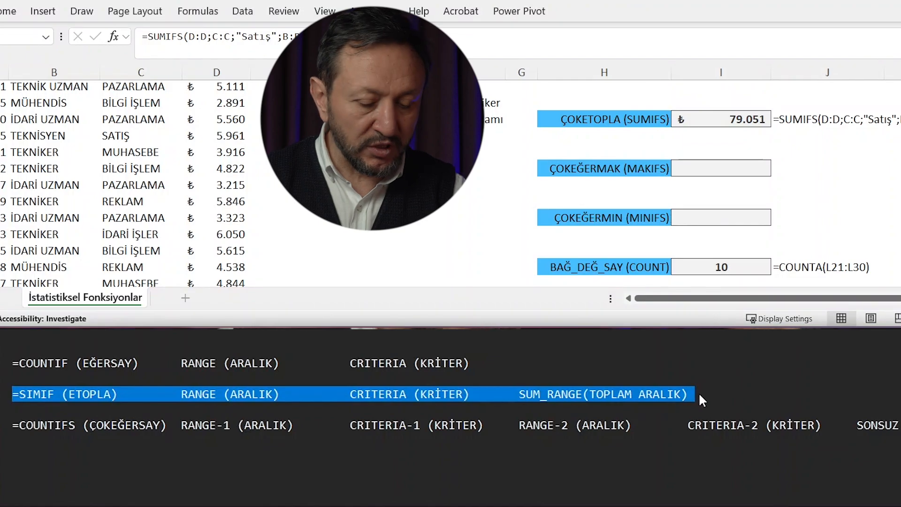
key("ctrl+c")
left_click(148, 486)
key("ctrl+v")
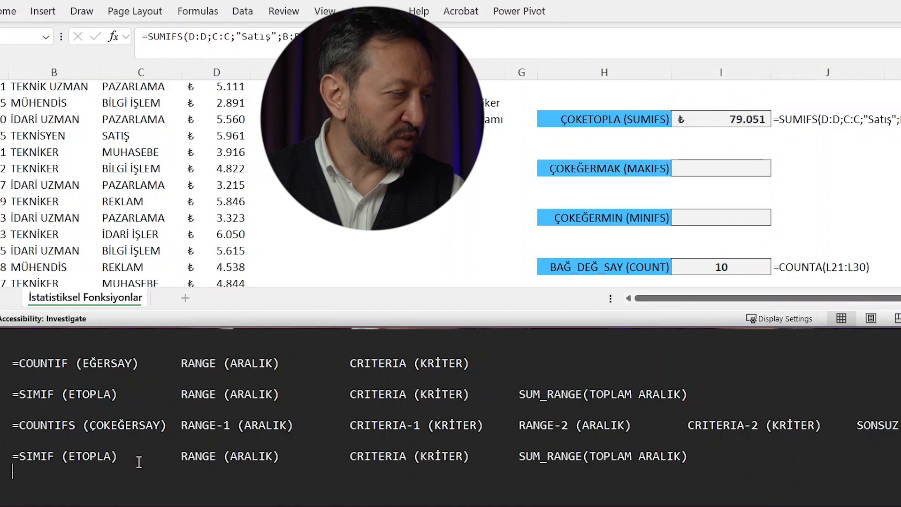
- Move SUM_RANGE(TOPLAM ARALIK) ahead of RANGE (ARALIK) on the duplicated =SIMIF line and separate the two with a gap
left_click_drag(518, 456, 187, 457)
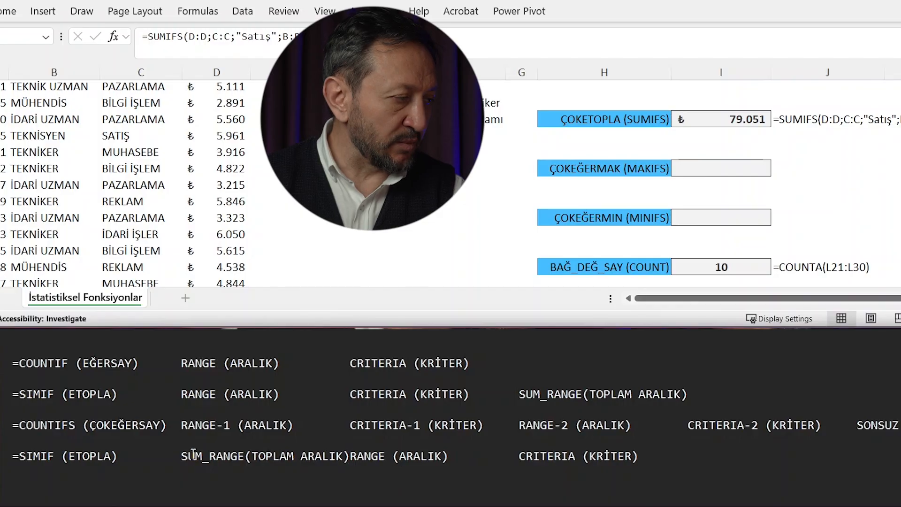
key("Right")
key("Tab")
- Shift the arguments on the =COUNTIFS, upper =SIMIF and =COUNTIF lines so RANGE and CRITERIA align with the duplicated line
left_click(185, 427)
key("Tab")
key("Tab")
key("Tab")
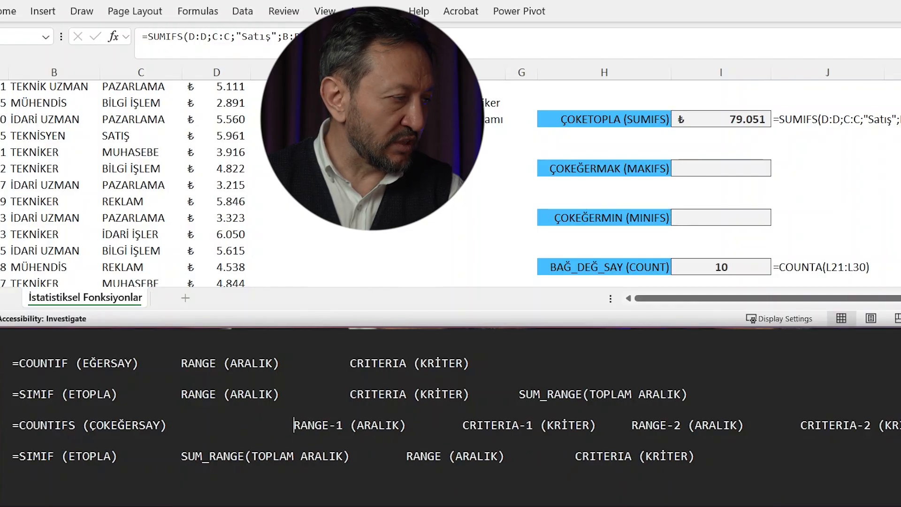
key("Tab")
left_click(183, 395)
key("Tab")
key("Tab")
key("Tab")
key("Tab")
left_click(182, 365)
key("Tab")
key("Tab")
key("Tab")
key("Tab")
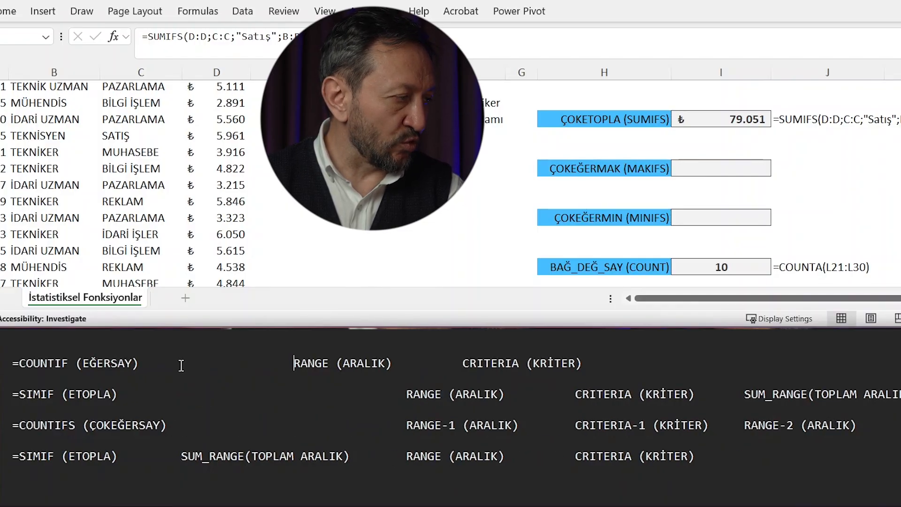
- Replace RANGE and CRITERIA on the duplicated =SIMIF line with the numbered range and criteria pairs copied from the =COUNTIFS line
left_click_drag(406, 425, 900, 425)
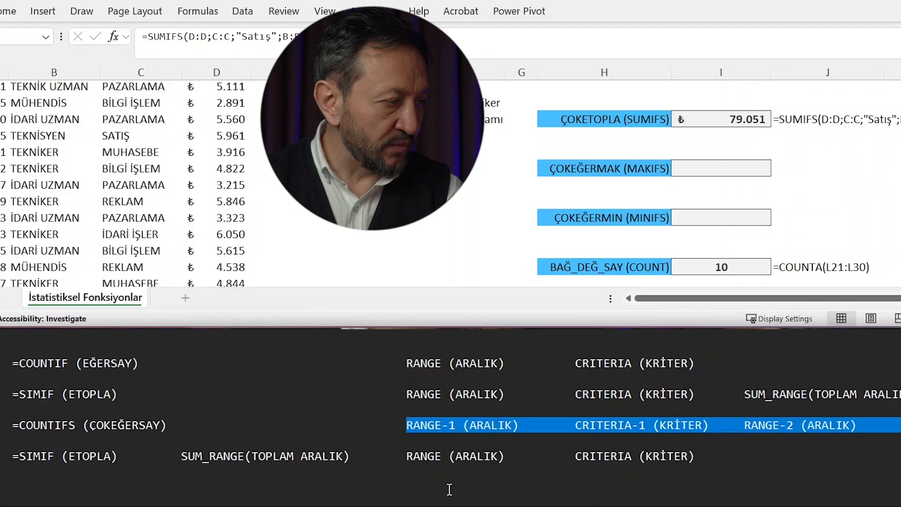
left_click_drag(406, 456, 739, 455)
key("BackSpace")
key("ctrl+v")
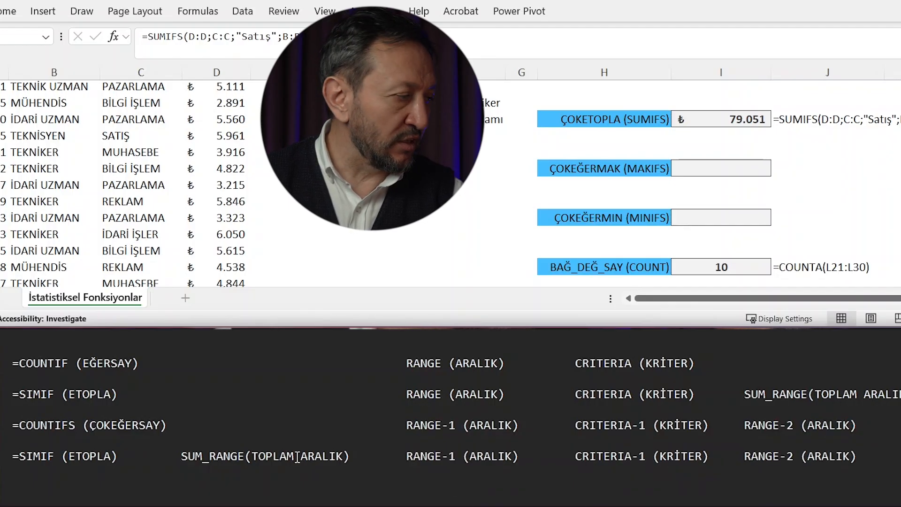
- Rename the duplicated note line as =SIMIFS (ÇOKETOPLA) and realign its arguments with the lines above
left_click_drag(336, 456, 181, 456)
left_click_drag(61, 455, 55, 455)
key("Left")
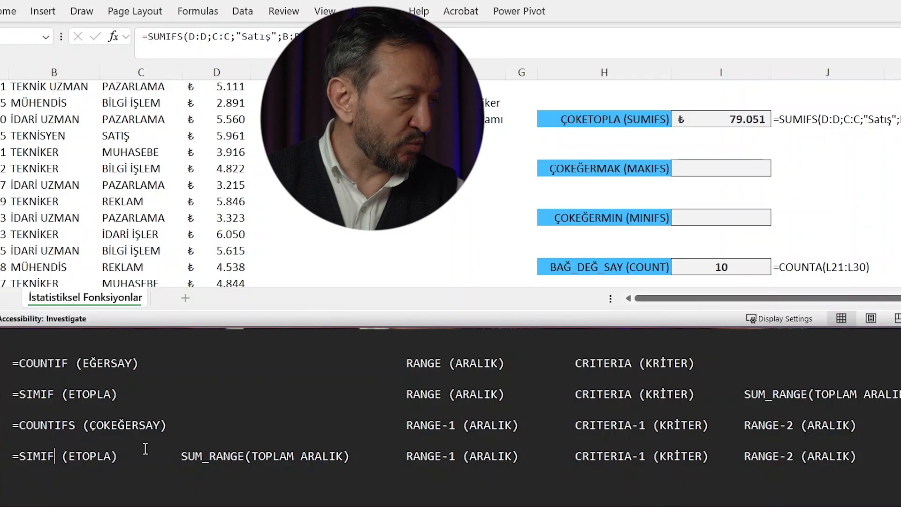
type("S (")
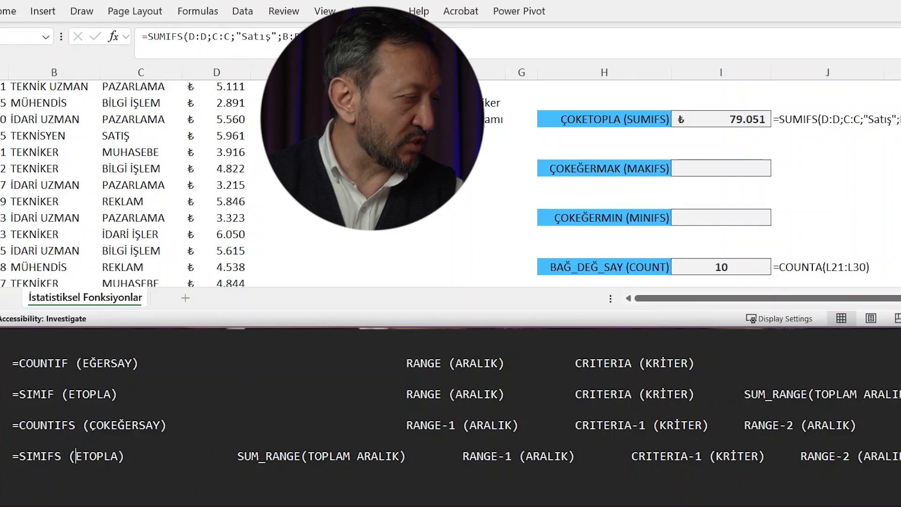
type("ÇOK")
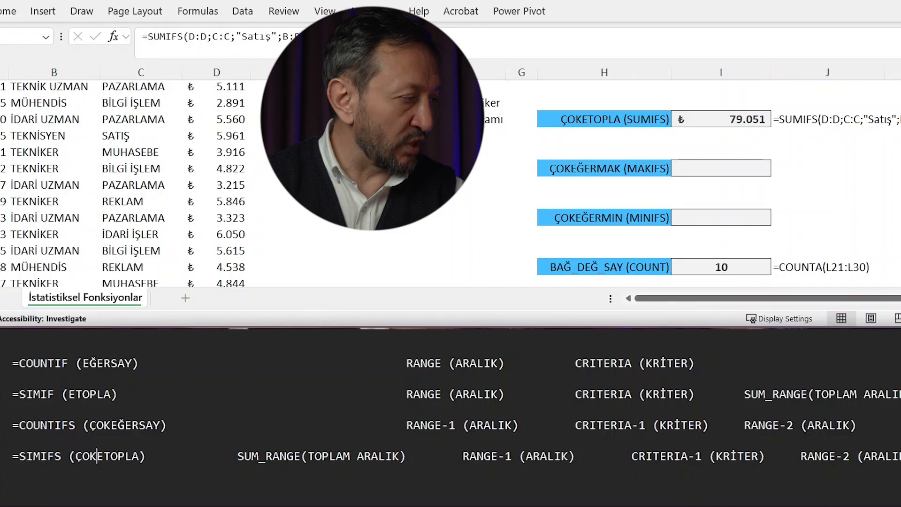
key("Right")
key("Delete")
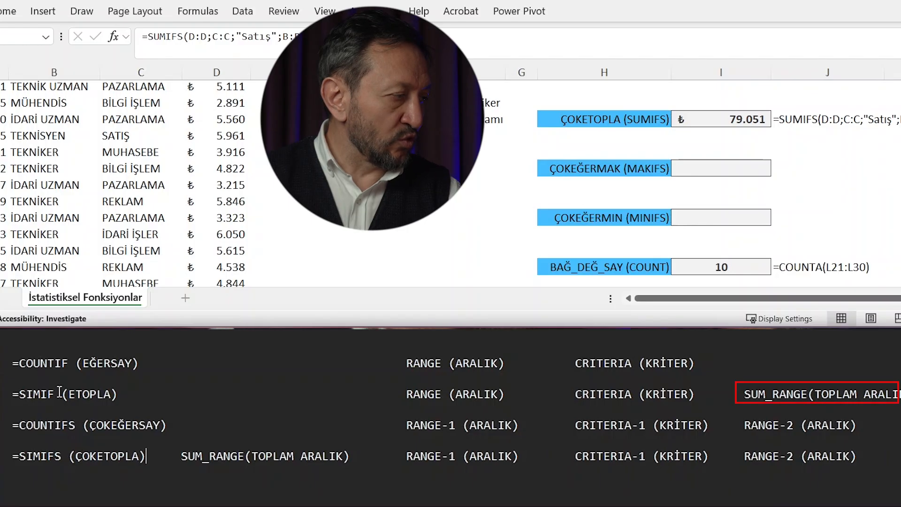
- Compare the SUM_RANGE position and the range and criteria pairs on the =SIMIFS line with the lines above
left_click_drag(182, 456, 345, 458)
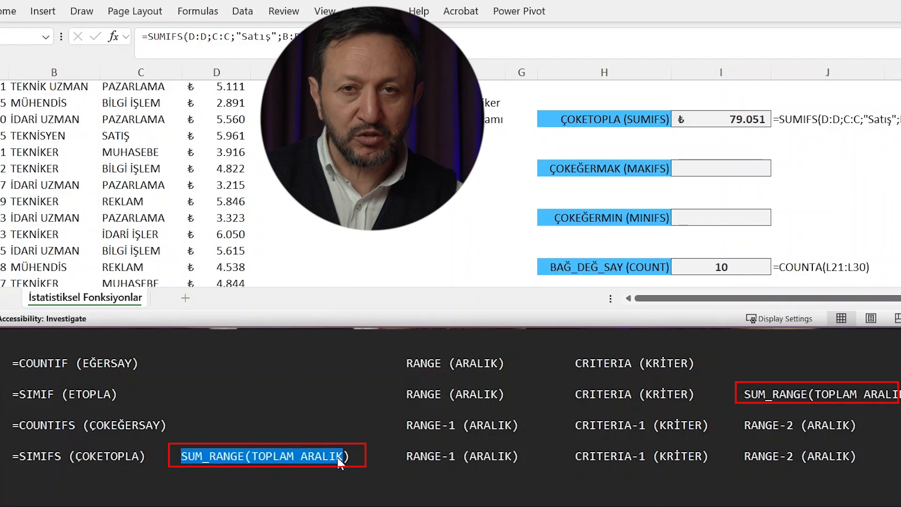
left_click_drag(442, 456, 491, 456)
left_click(619, 454)
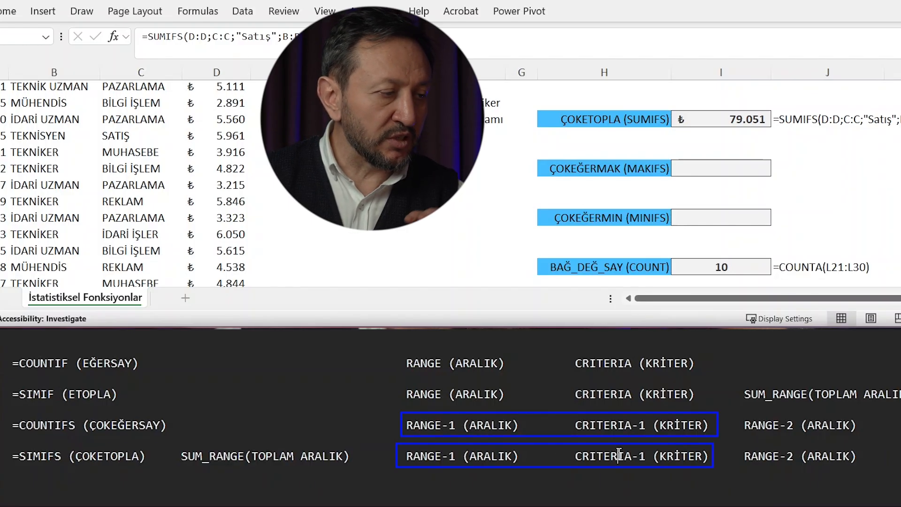
left_click(770, 442)
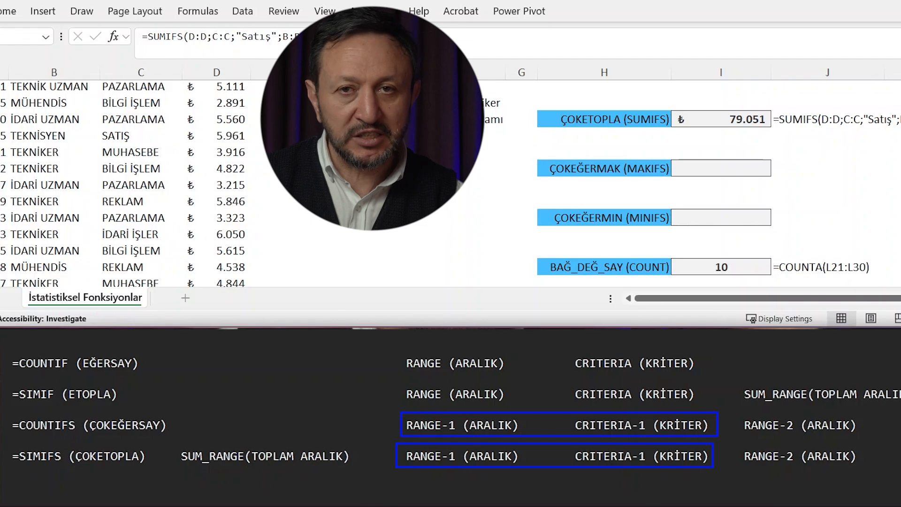
scroll(754, 419, "down", 1)
scroll(754, 418, "up", 1)
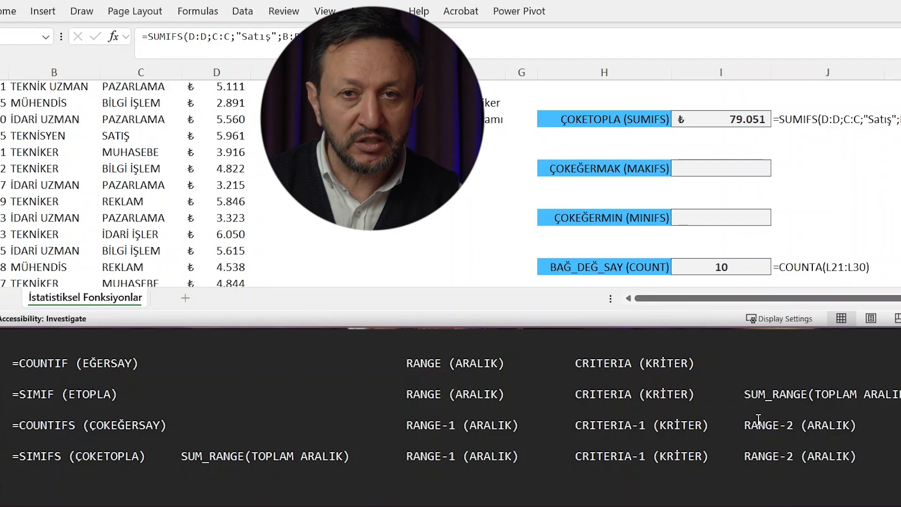
- Review the ÇOKETOPLA formula and its two-line task description in the sheet, and select the empty ÇOKEĞERMAK (MAKIFS) result cell
left_click(738, 258)
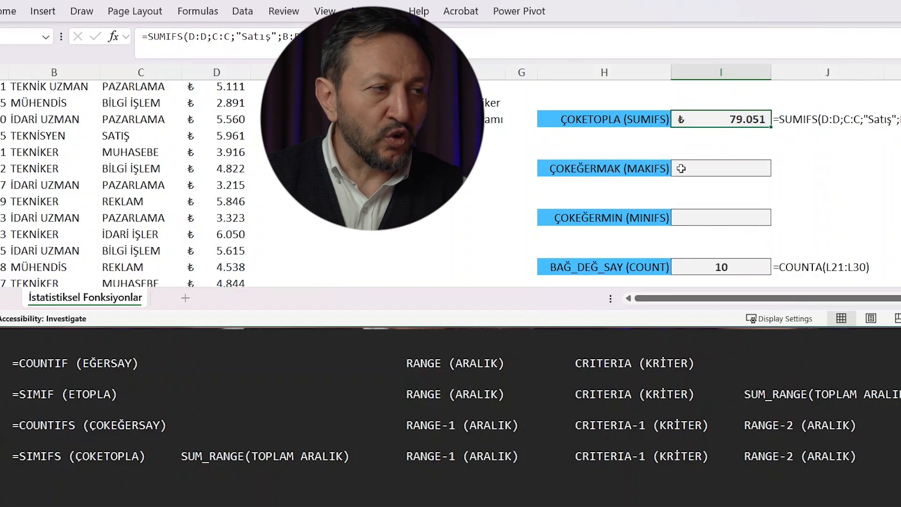
left_click(481, 106)
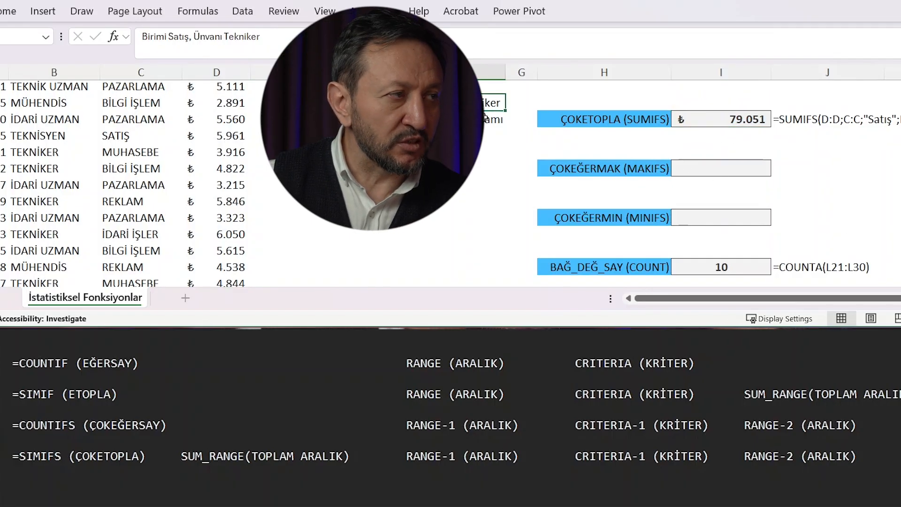
left_click(480, 122)
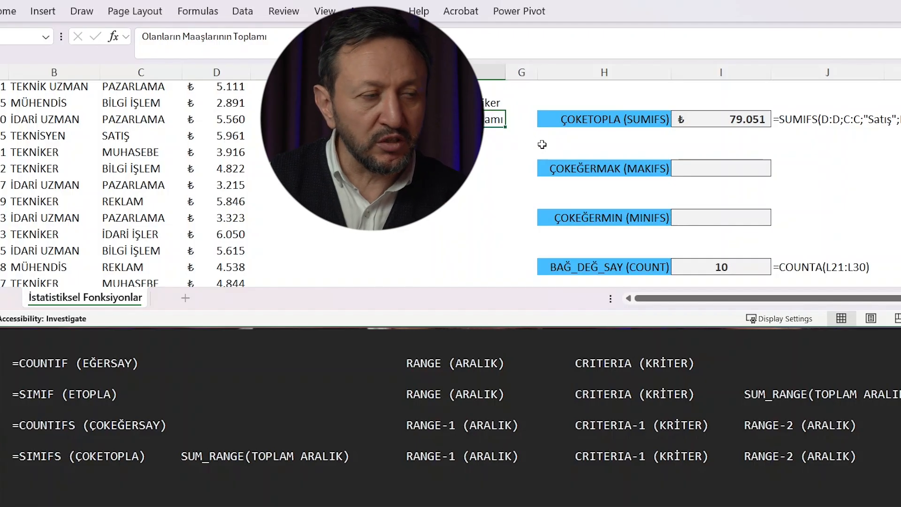
left_click(727, 169)
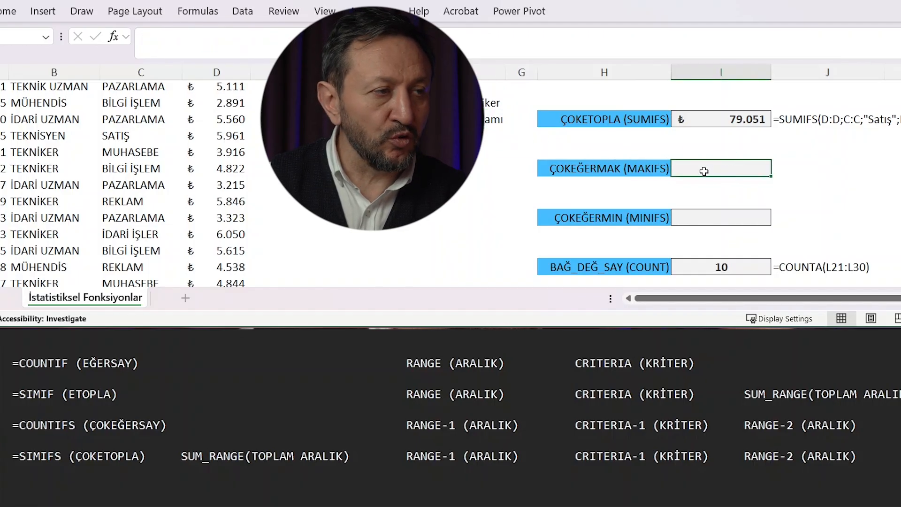
- Copy the complete SUMIFS formula text from the ÇOKETOPLA (SUMIFS) result cell, leaving that cell's formula as it is
double_click(725, 123)
left_click_drag(620, 118, 631, 119)
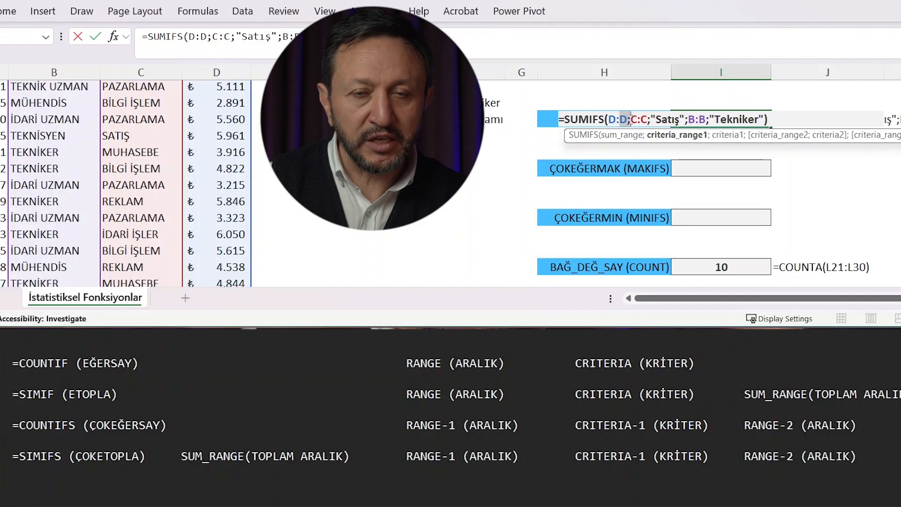
key("ctrl+a")
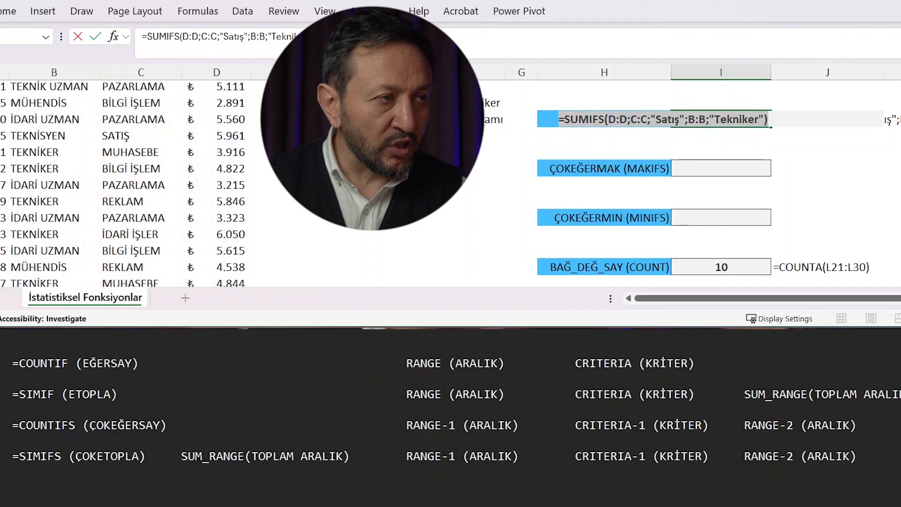
key("ctrl+c")
key("Escape")
double_click(725, 168)
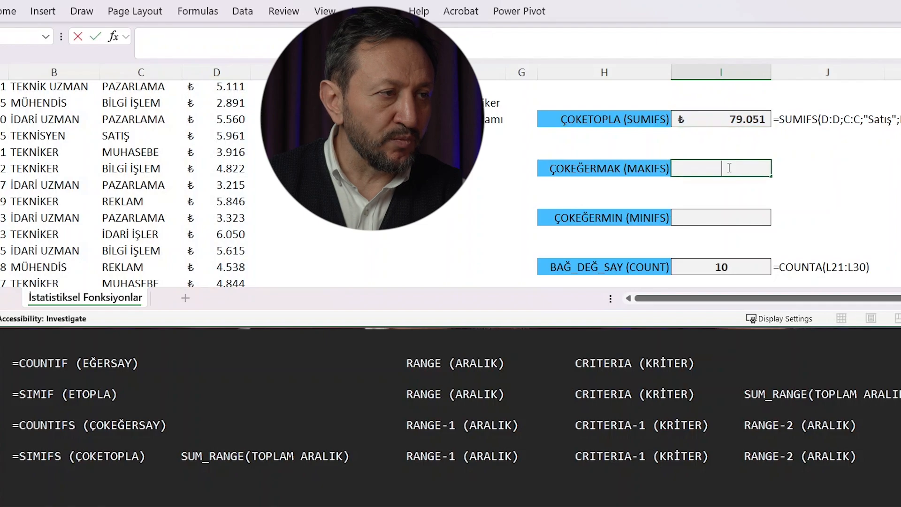
key("ctrl+v")
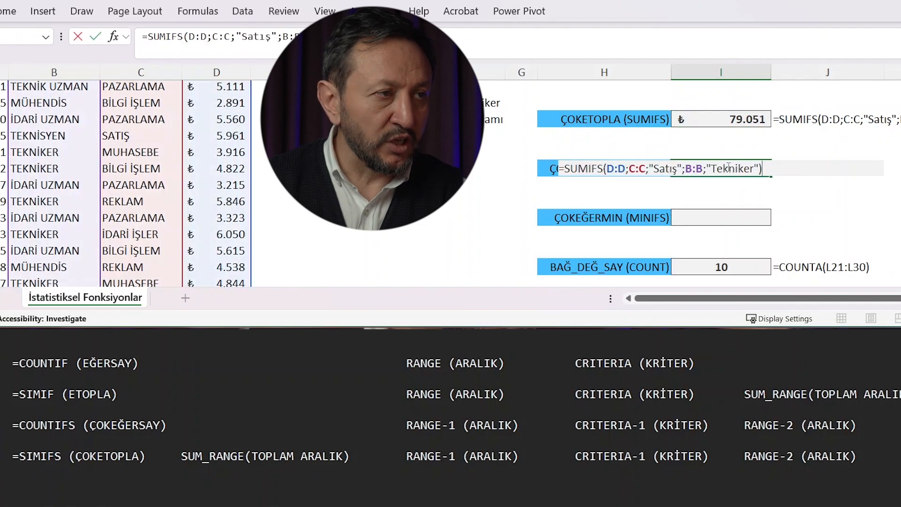
left_click(604, 168)
key("Escape")
- Paste the copied formula into the ÇOKEĞERMAK (MAKIFS) result cell and change its function, giving =MAXIFS(D:D;C:C;"Satış";B:B;"Tekniker")
double_click(721, 170)
key("ctrl+v")
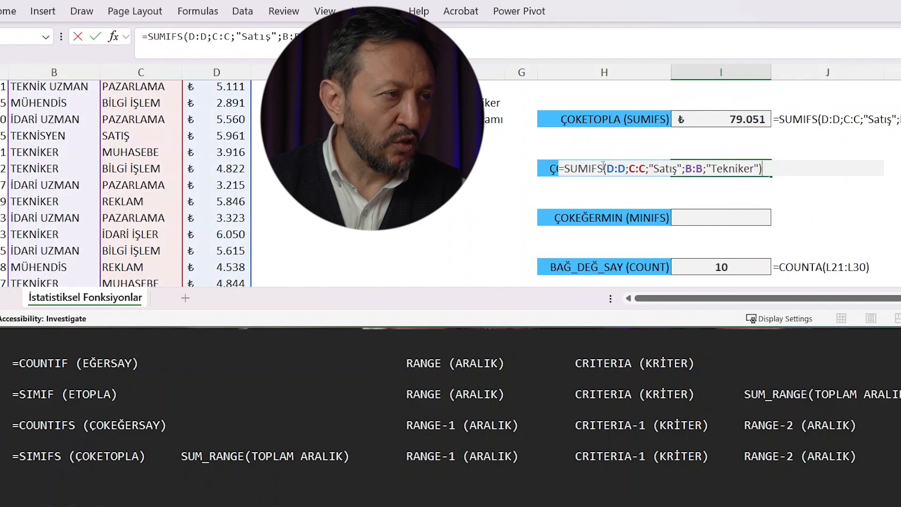
left_click_drag(588, 168, 564, 168)
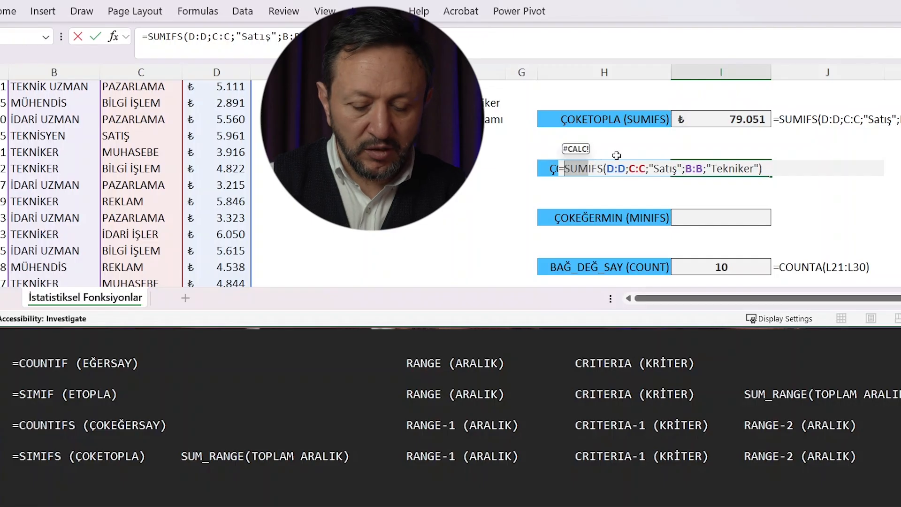
type("MAX")
key("Down")
key("Down")
key("Tab")
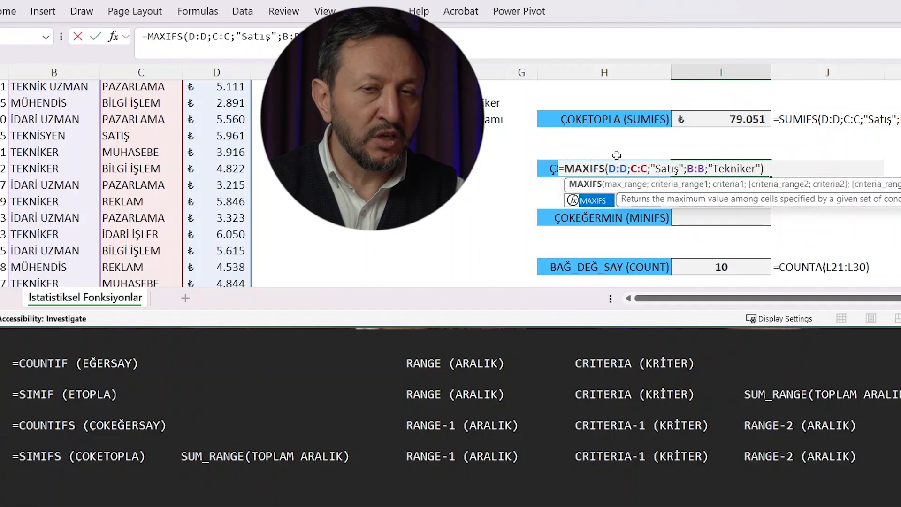
key("ctrl+Return")
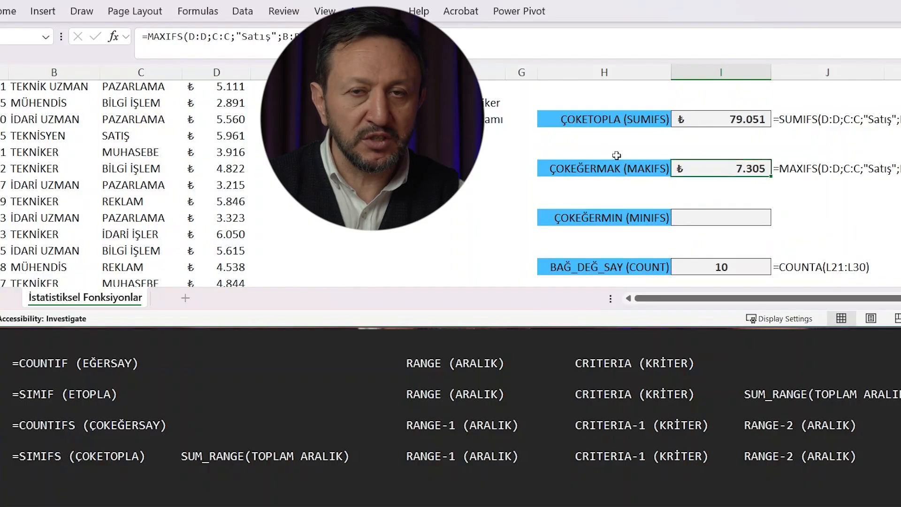
- Copy the MAXIFS formula text into the empty ÇOKEĞERMIN (MINIFS) result cell
key("F2")
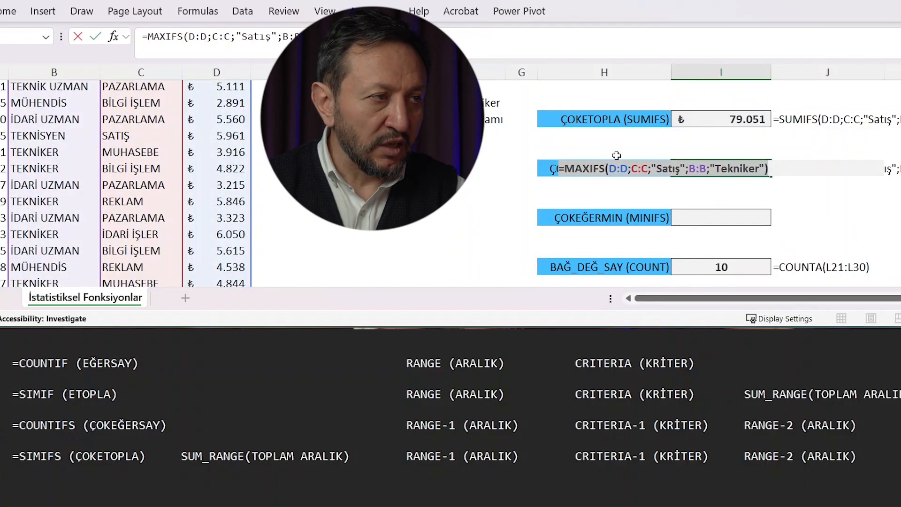
key("Return")
key("Down")
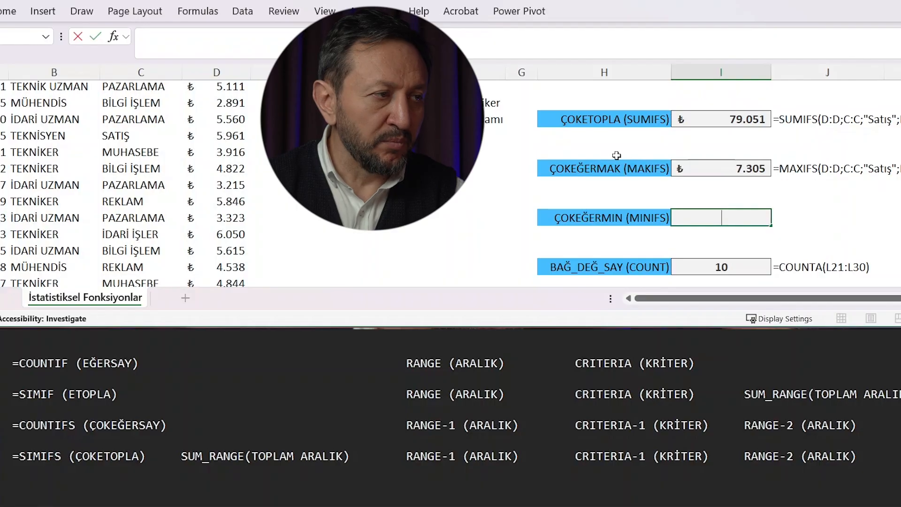
key("ctrl+v")
- Change the function name in the ÇOKEĞERMIN cell to MINIFS, so the formula reads =MINIFS(D:D;C:C;"Satış";B:B;"Tekniker")
key("Home")
key("Right")
key("Right")
key("Right")
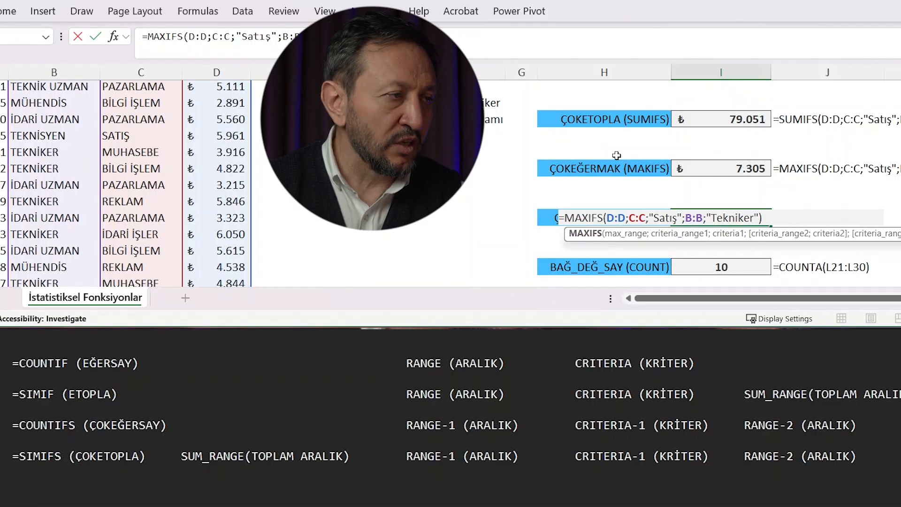
key("BackSpace")
key("Delete")
type("IN")
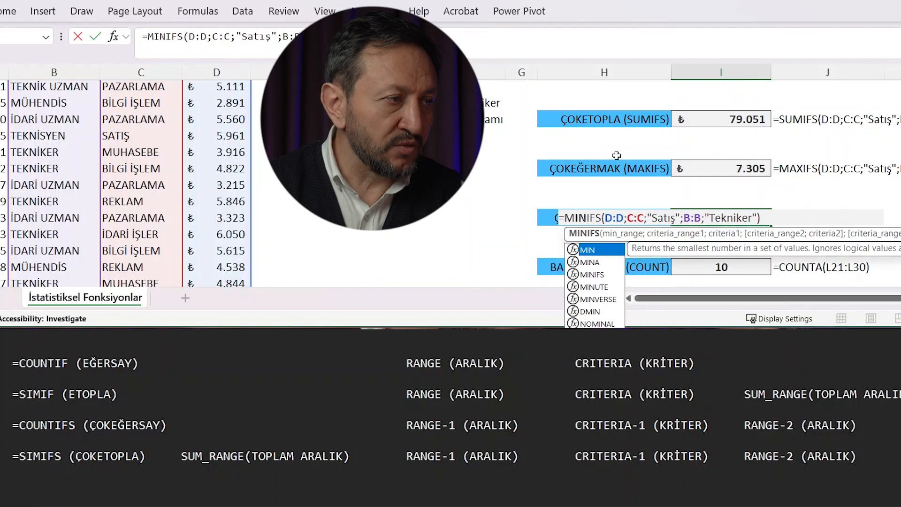
type("IFS(")
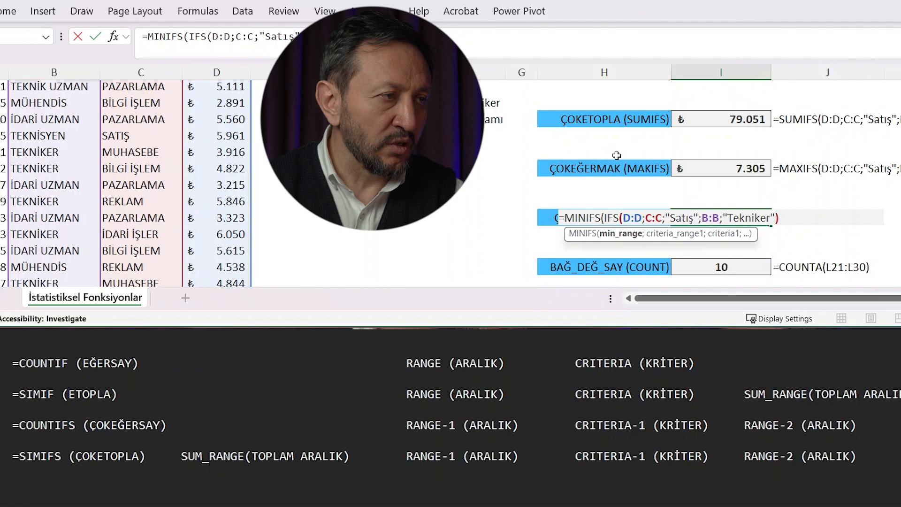
key("BackSpace")
key("BackSpace")
key("BackSpace")
key("BackSpace")
key("BackSpace")
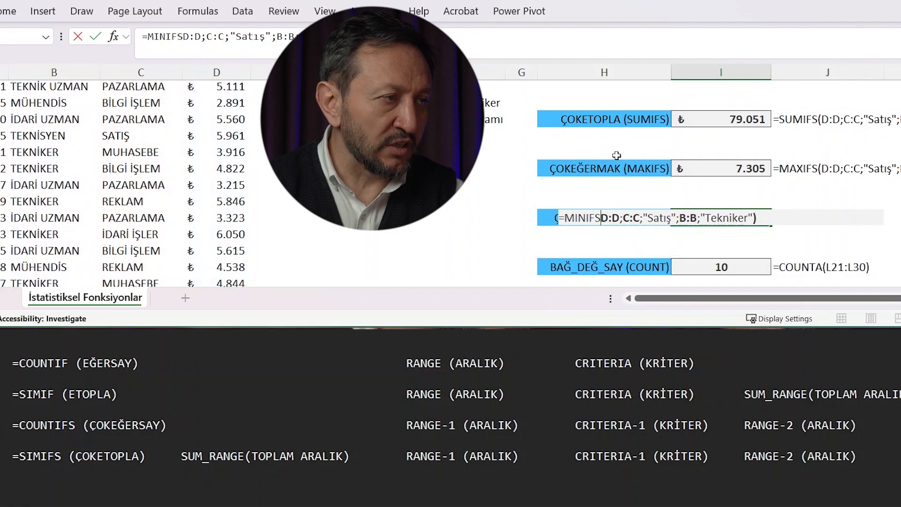
type("(")
key("ctrl+Return")
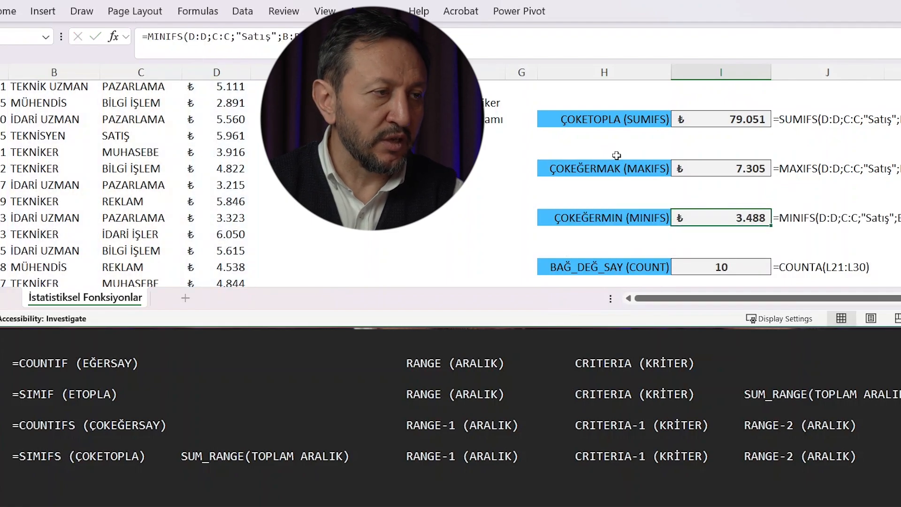